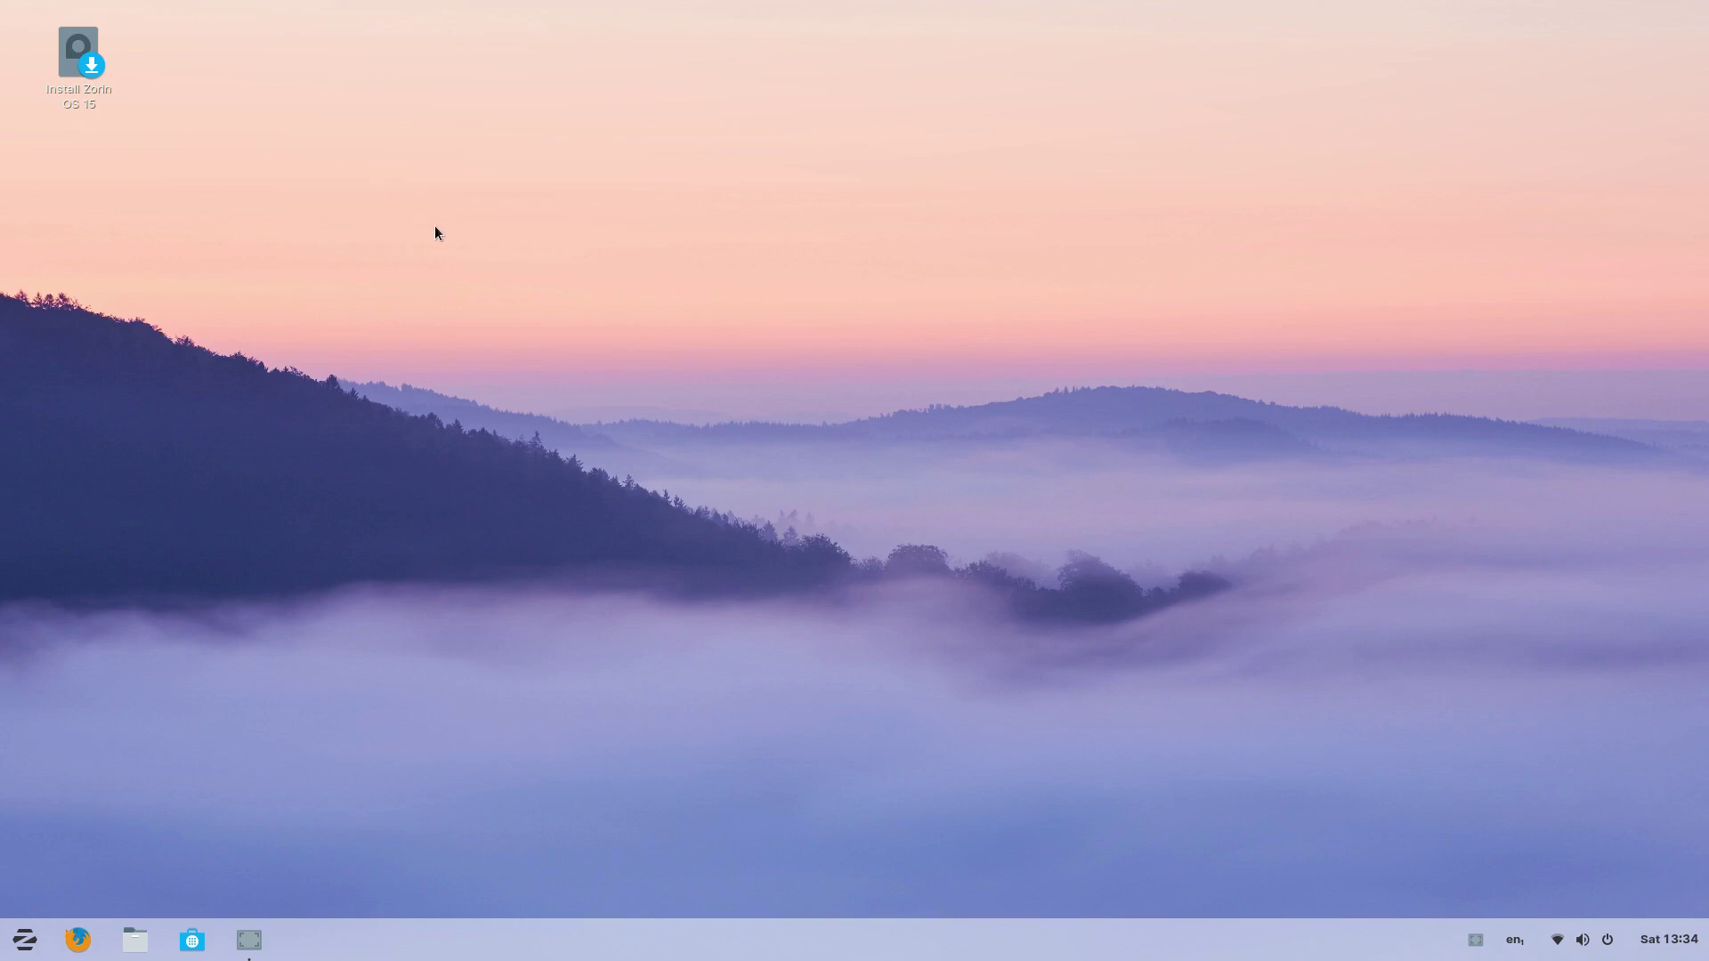
Step: Launch the installer and accept English, the English (US) keyboard and the default update options
double_click(82, 51)
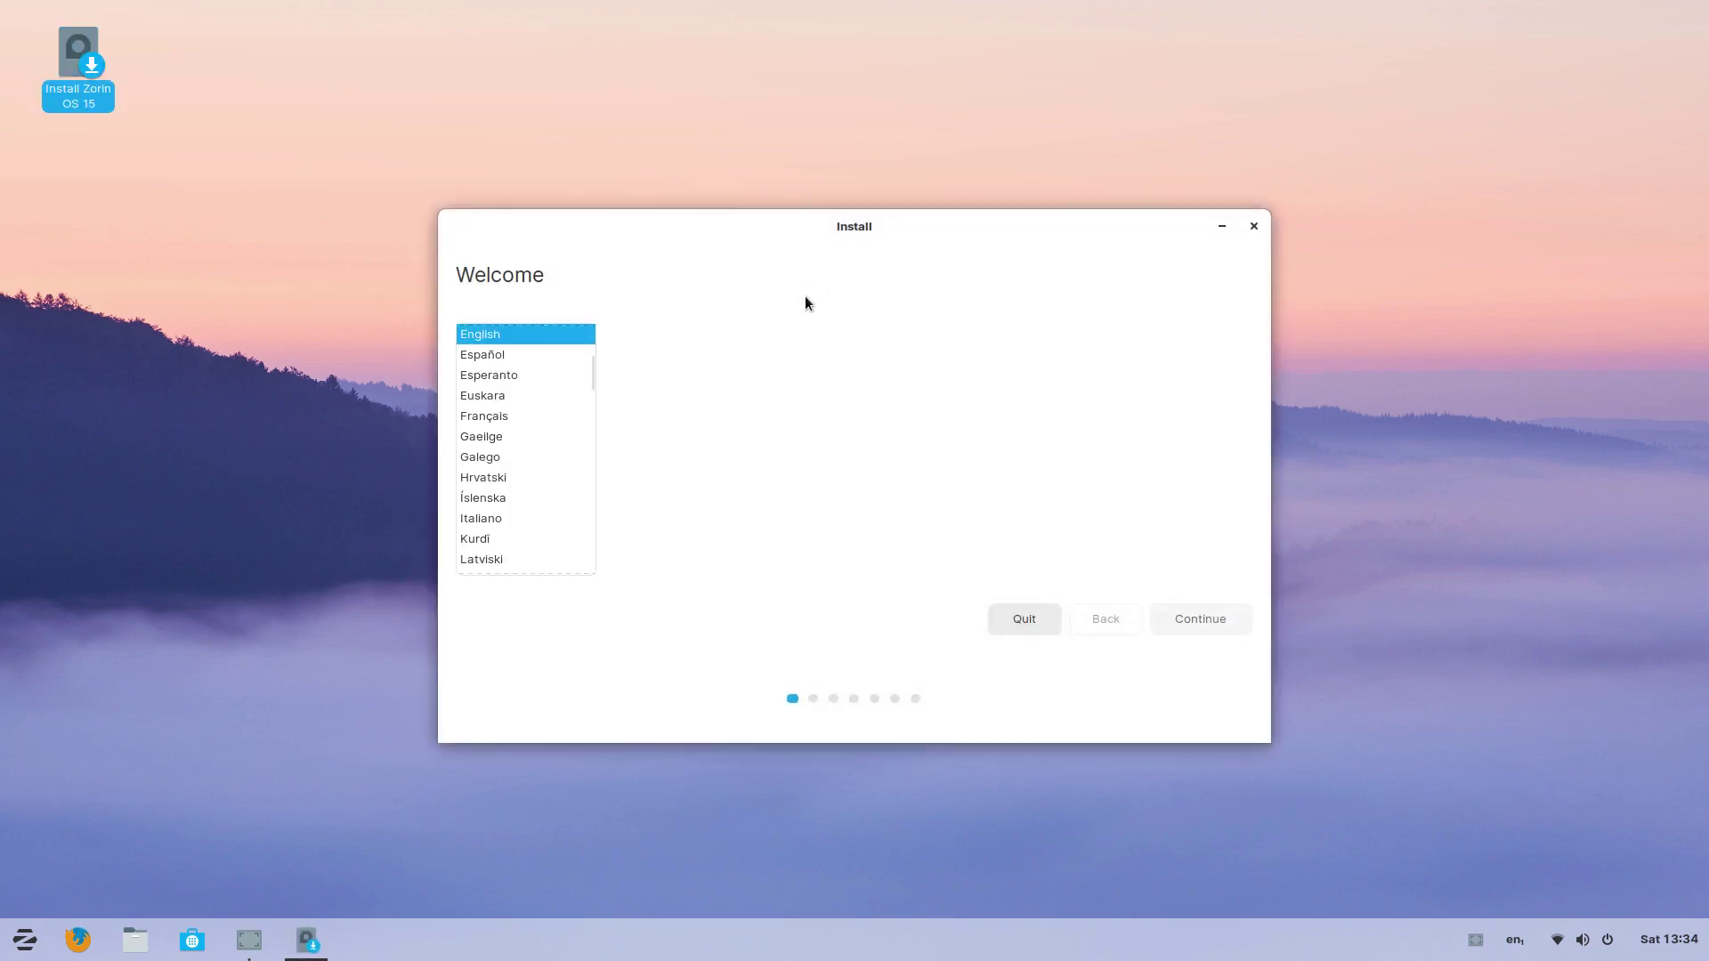
left_click(1216, 624)
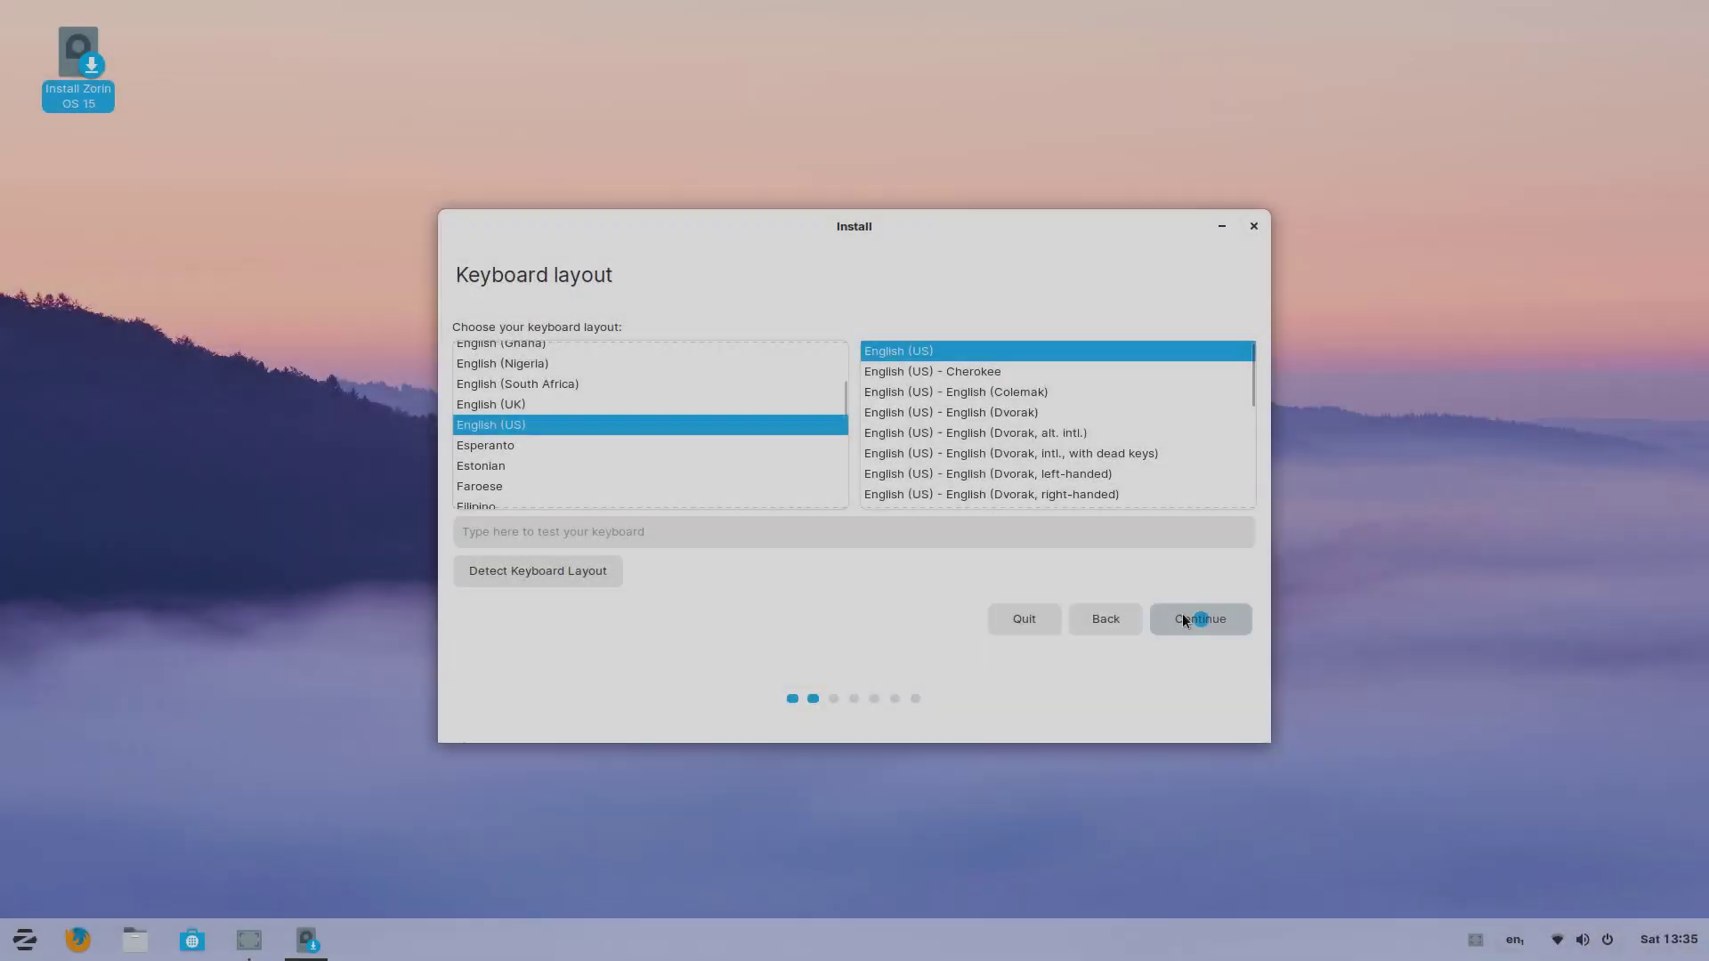
left_click(1183, 619)
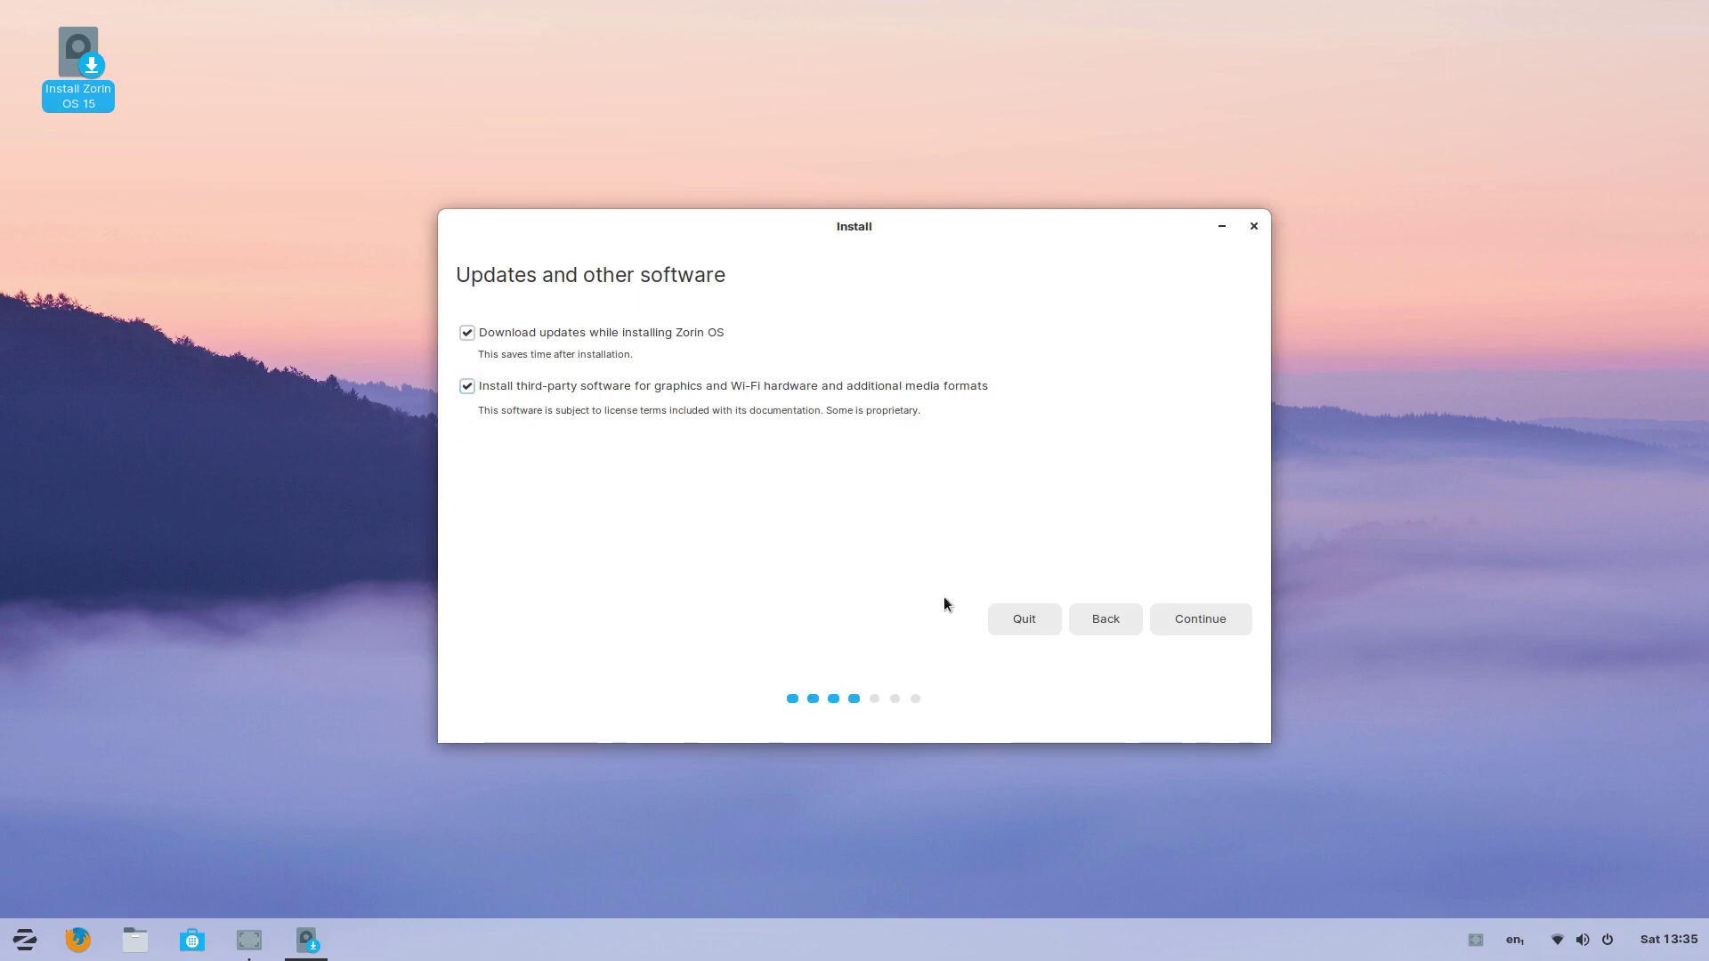
left_click(1196, 614)
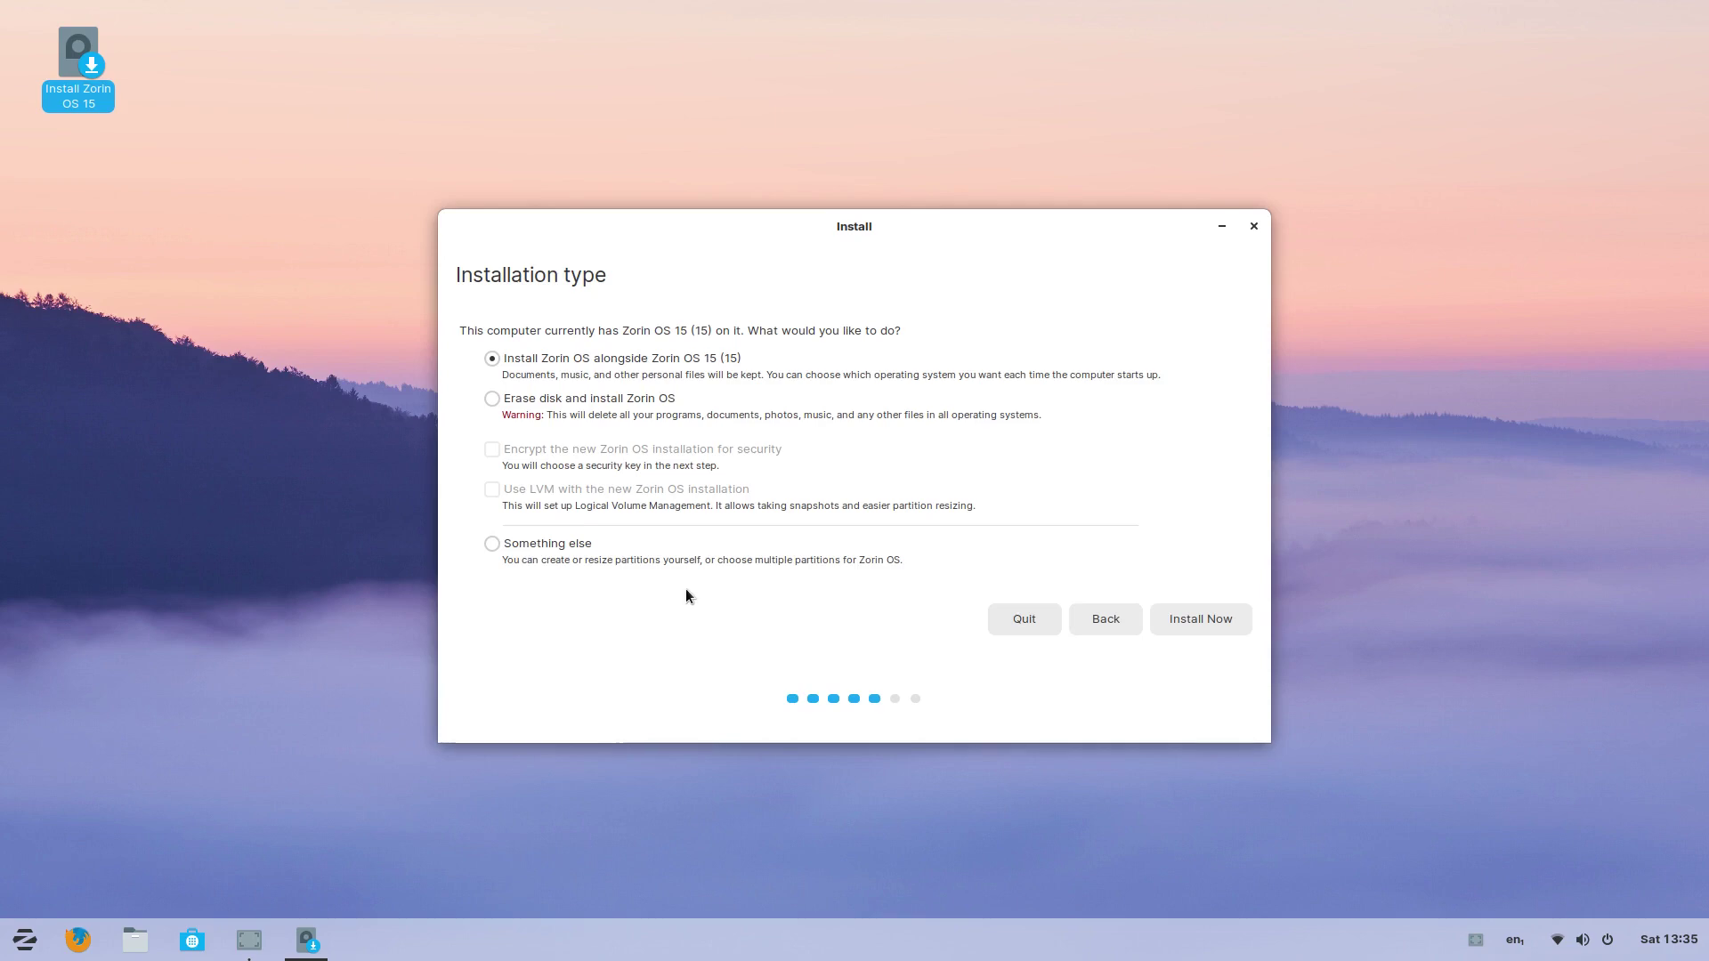
Step: Choose 'Something else' to show the manual partition table for /dev/nvme0n1
left_click(492, 544)
left_click(1188, 618)
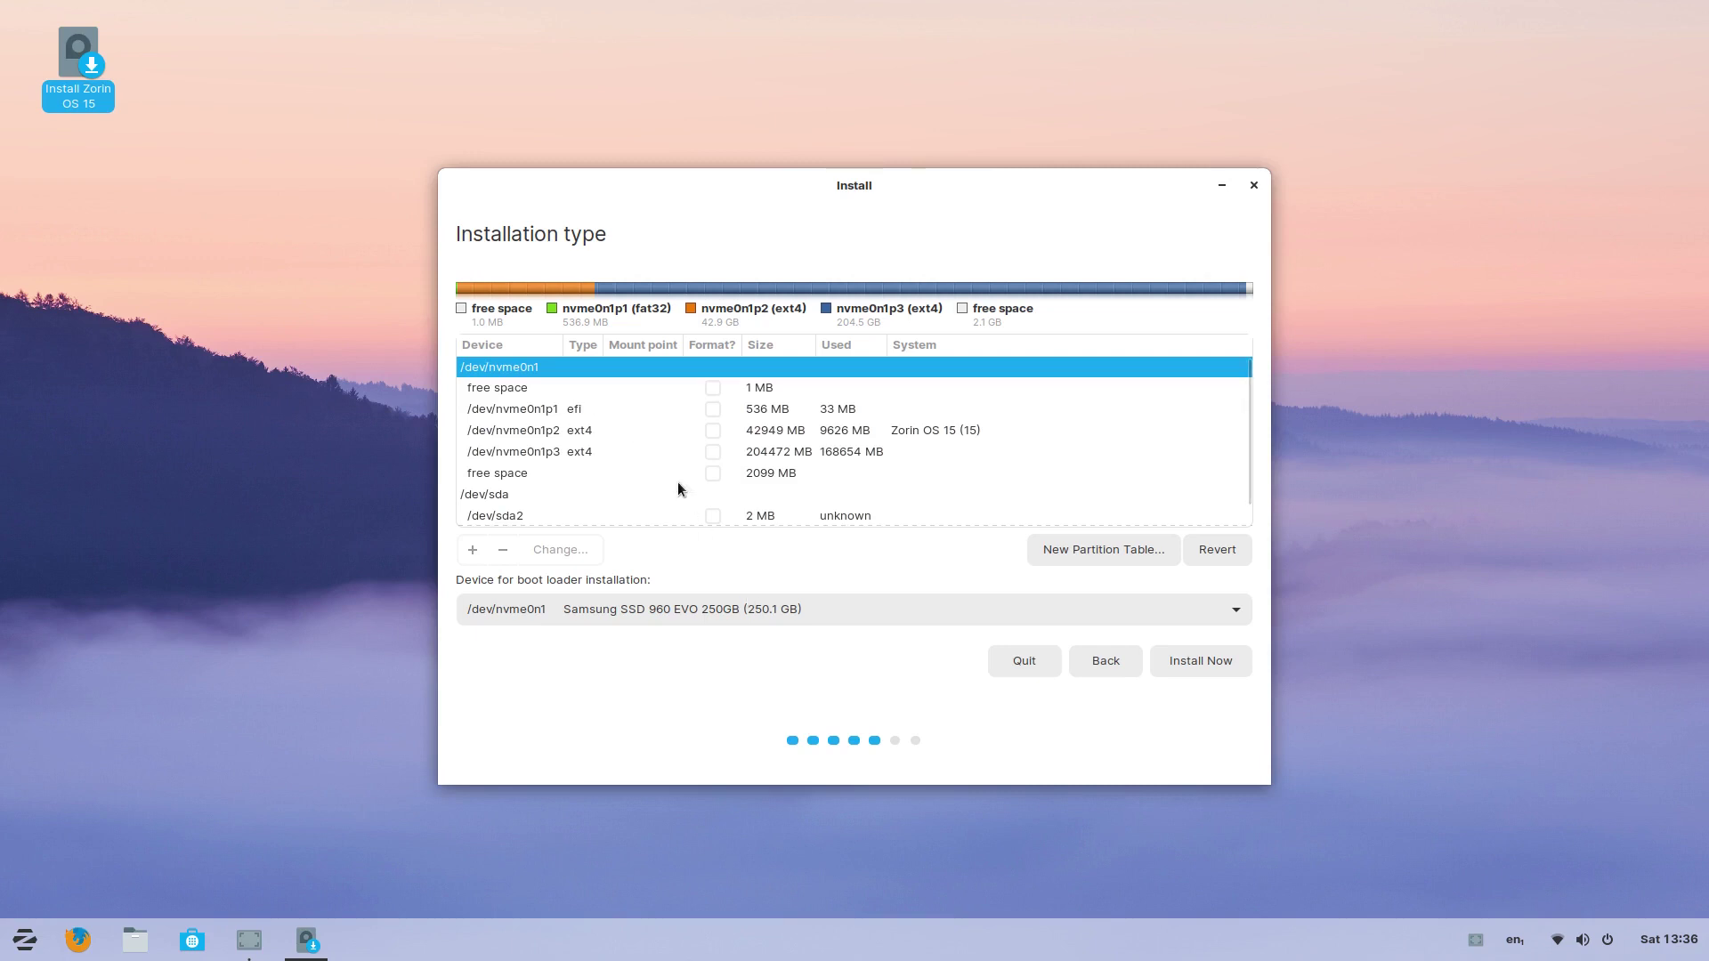
Step: Keep nvme0n1p1 as the EFI System Partition
left_click(534, 414)
double_click(535, 413)
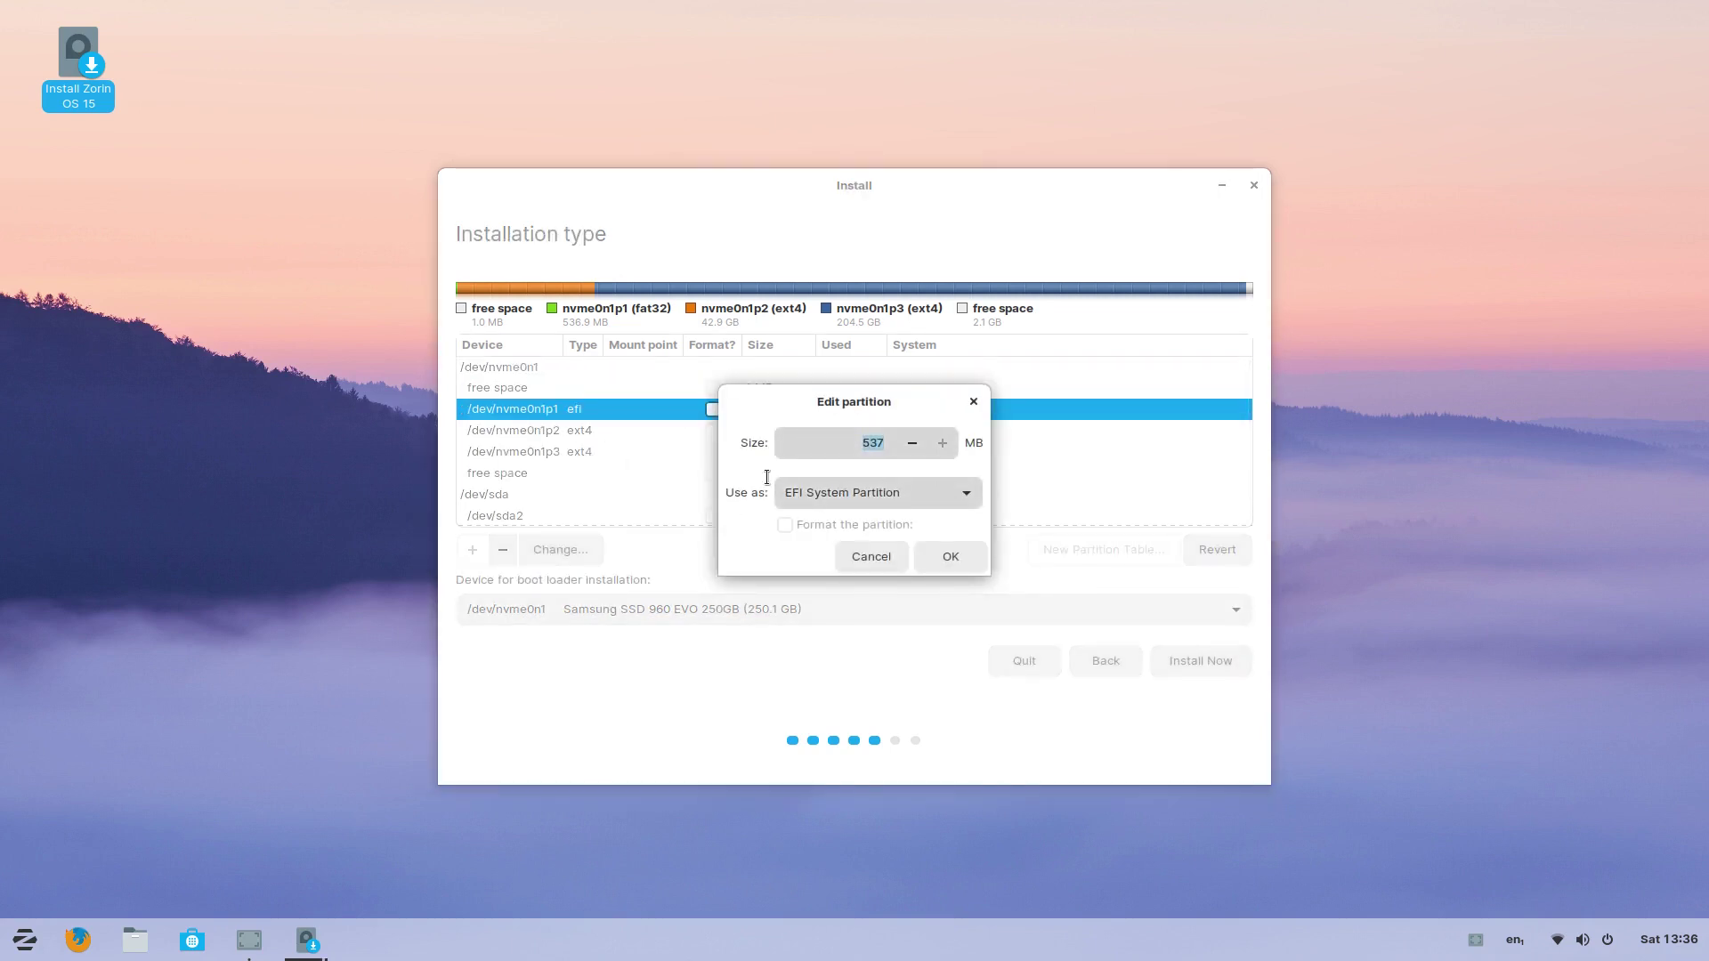
left_click(954, 559)
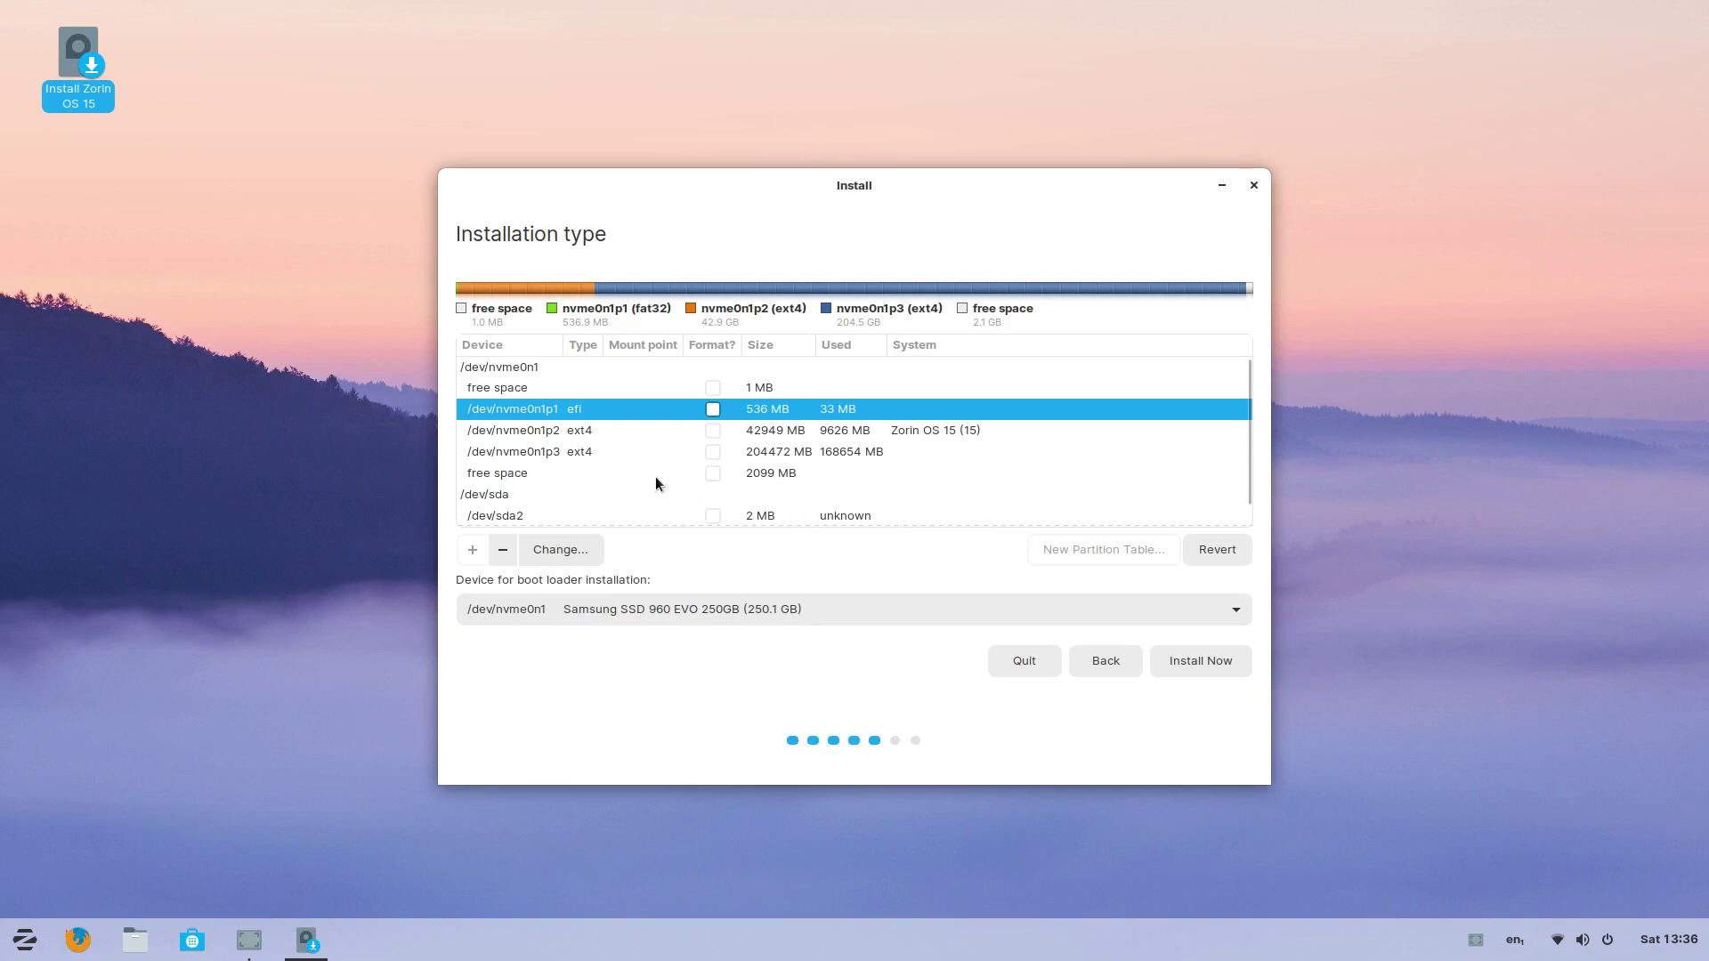
Step: Set nvme0n1p2 to Ext4, marked for formatting and mounted as root /
left_click(557, 429)
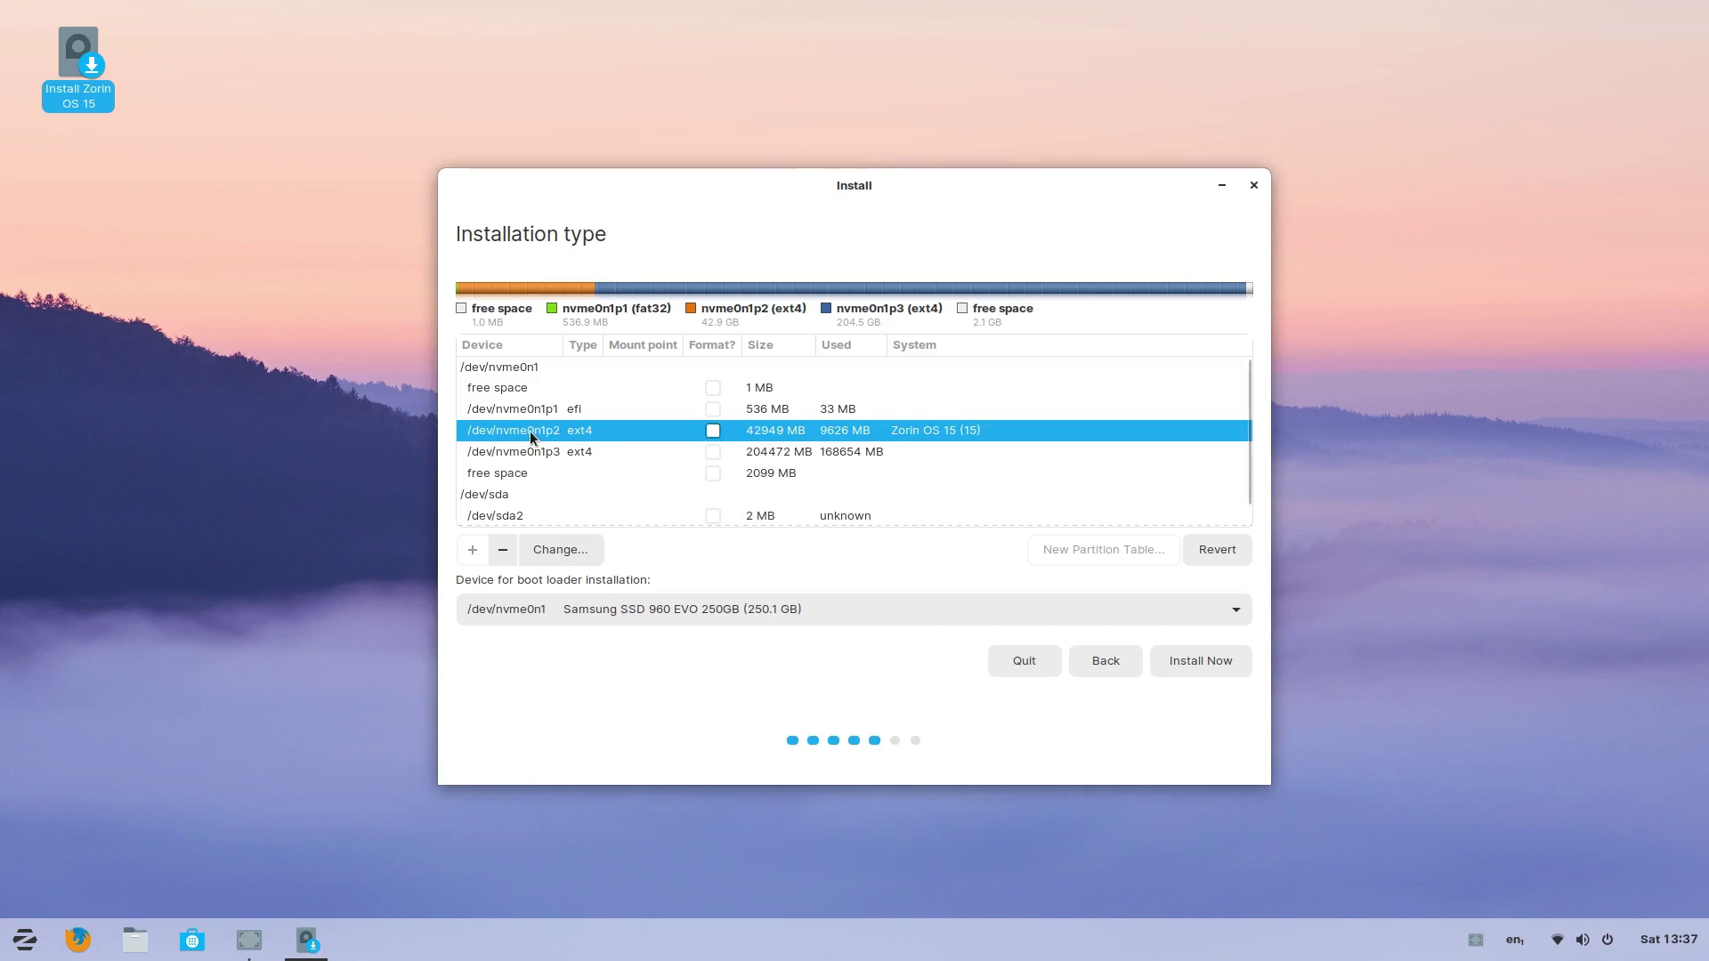
double_click(530, 430)
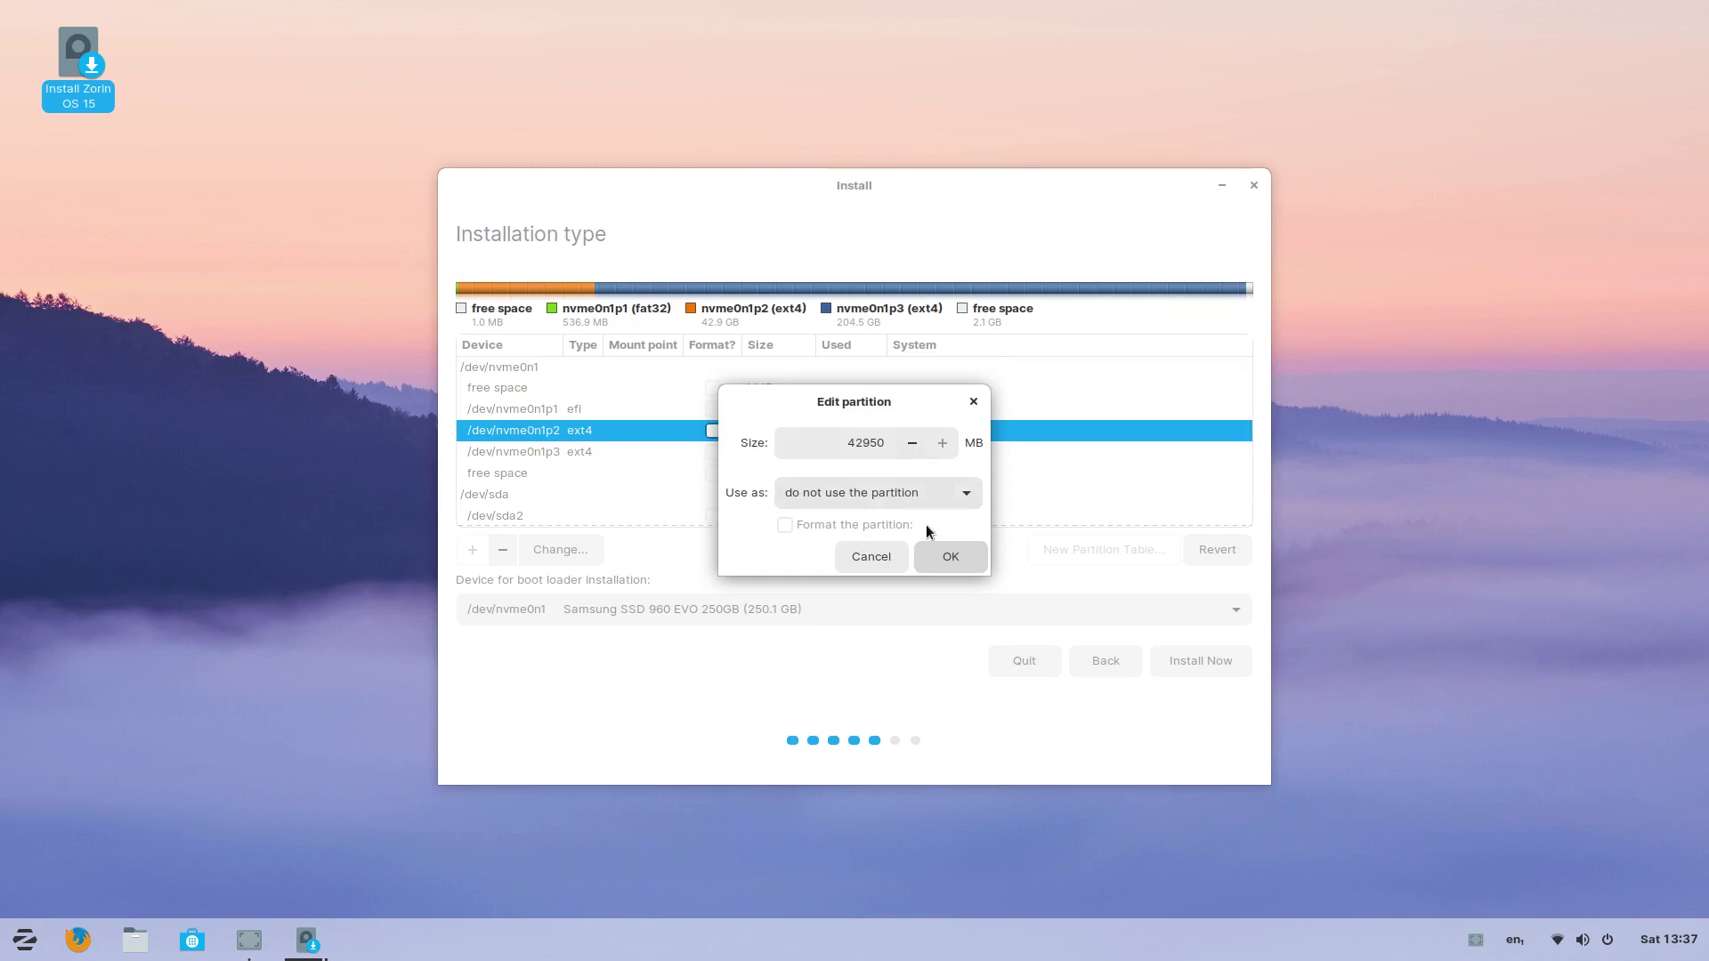
left_click(922, 493)
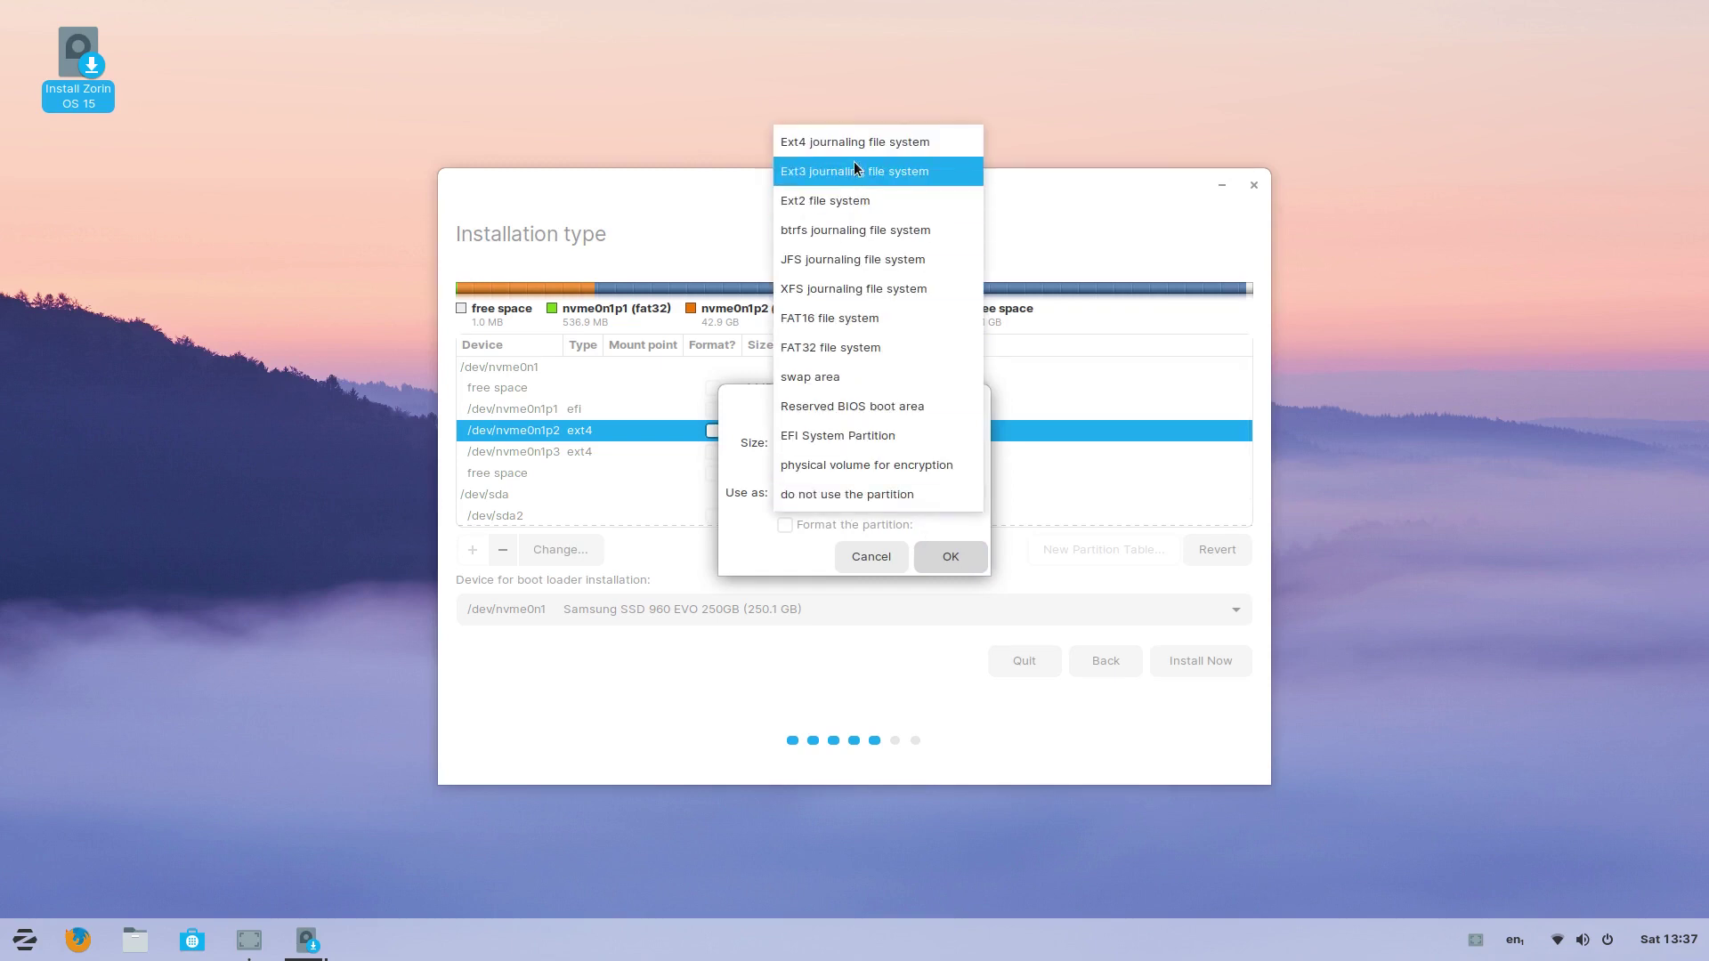
left_click(847, 138)
left_click(813, 525)
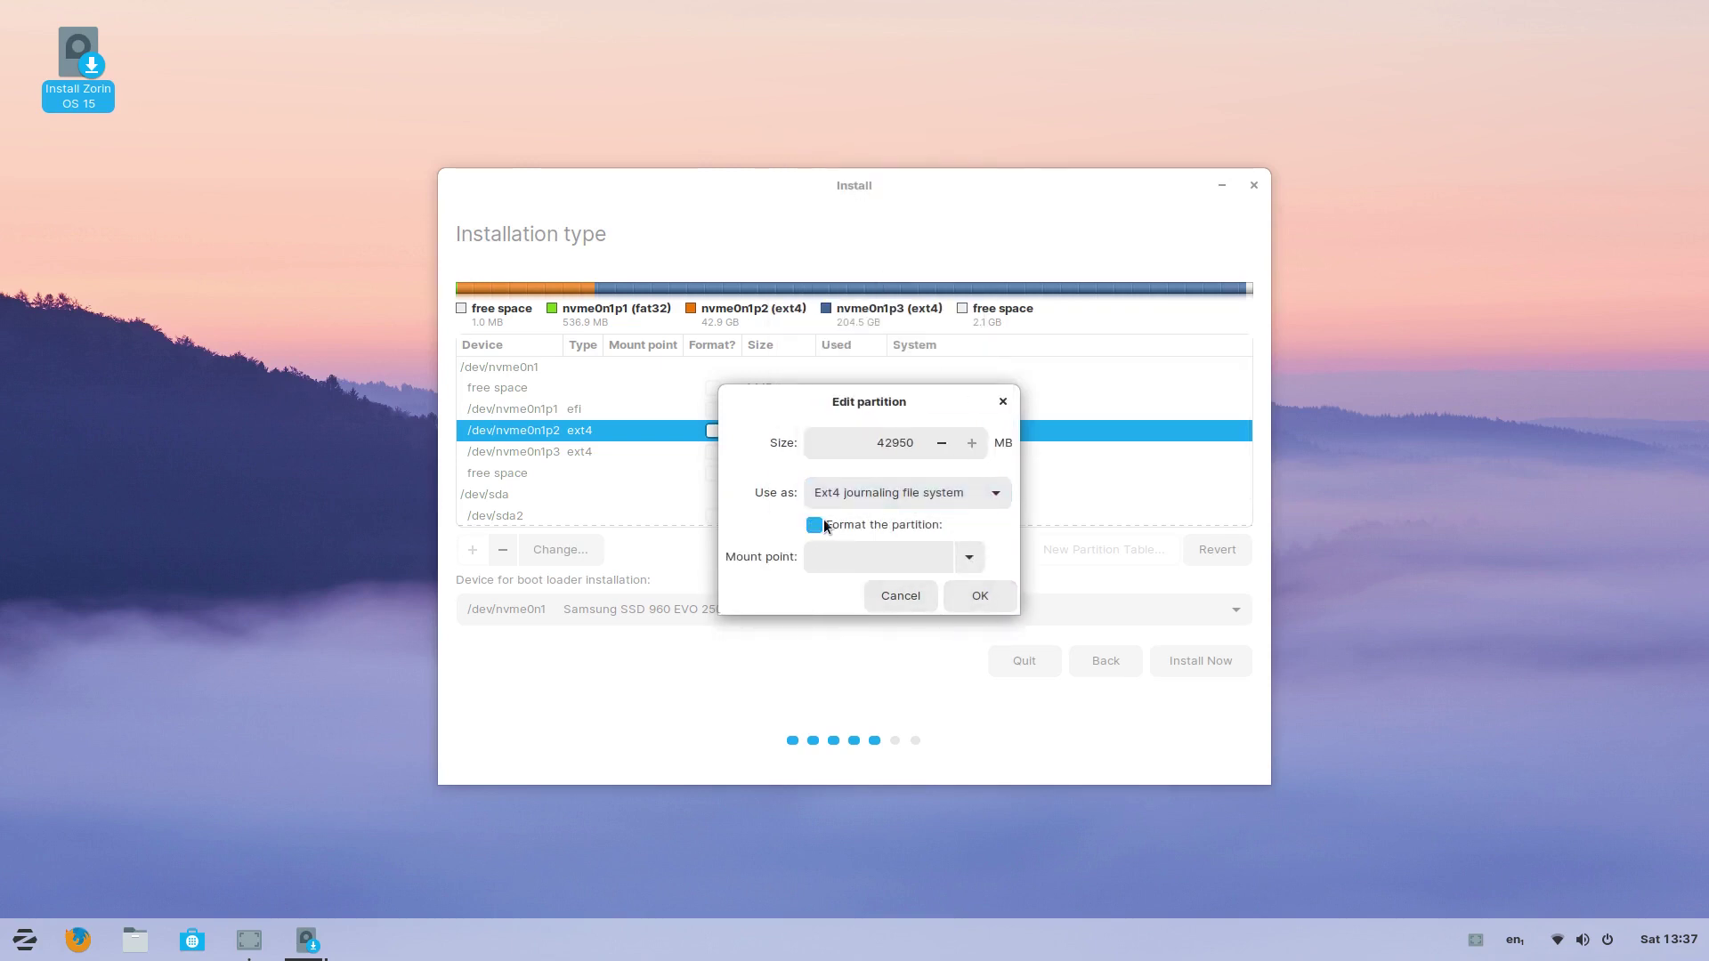
left_click(966, 559)
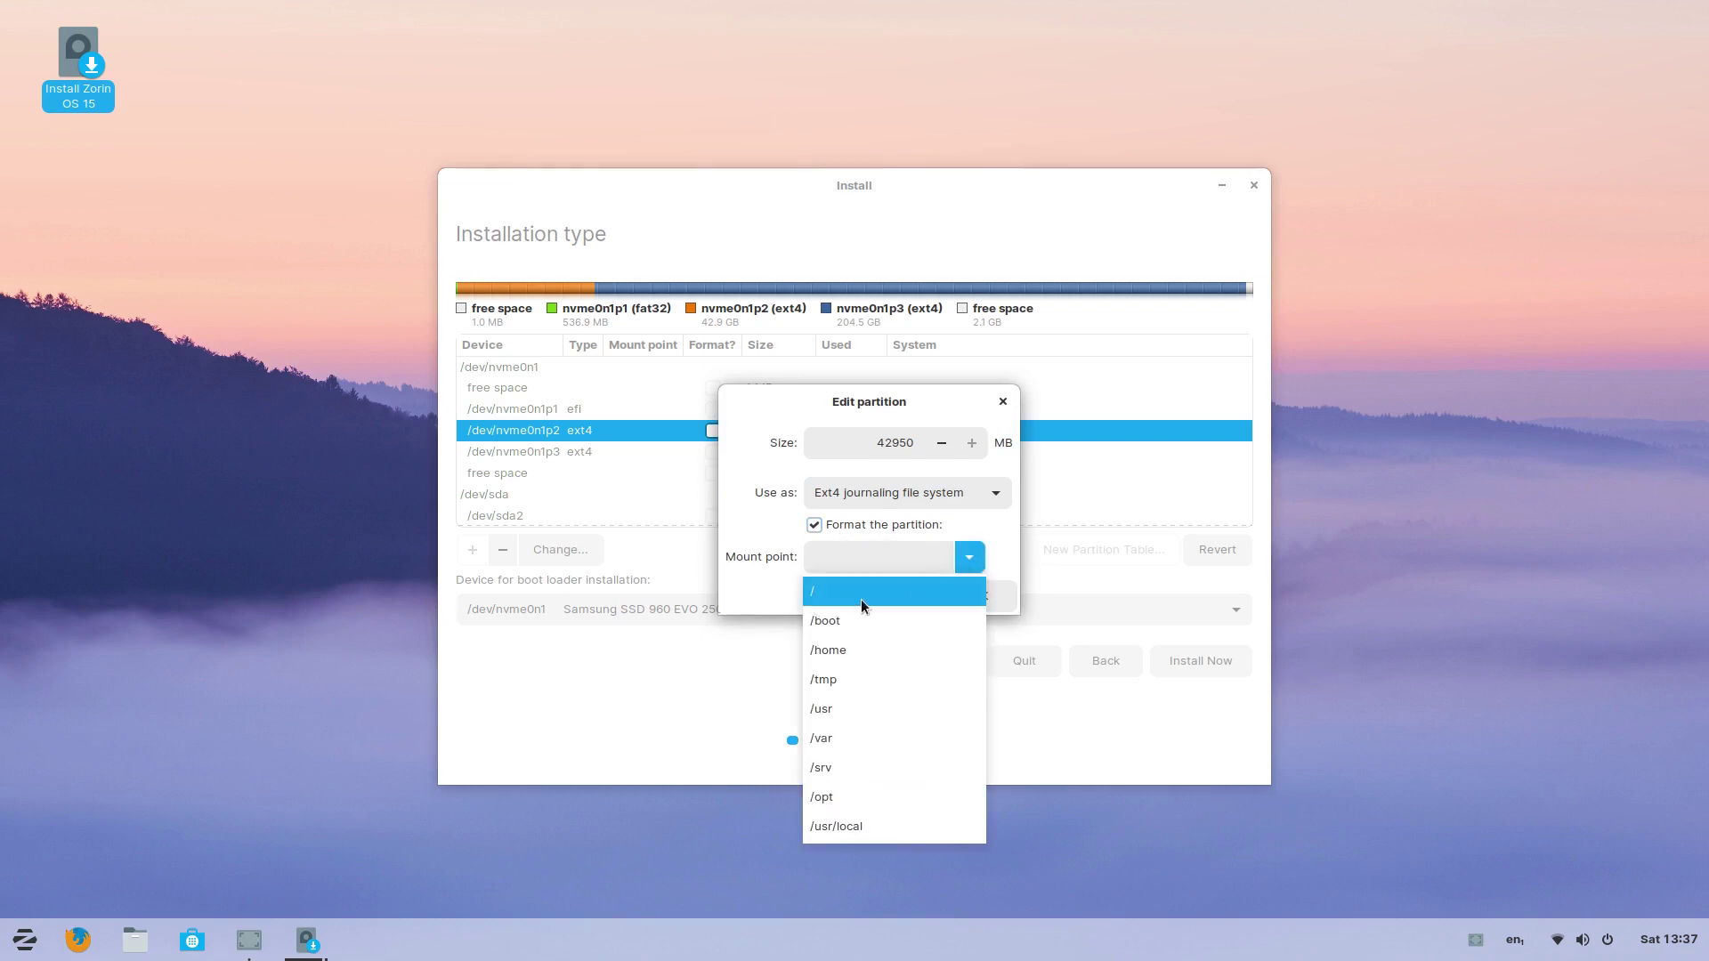
left_click(835, 590)
left_click(966, 593)
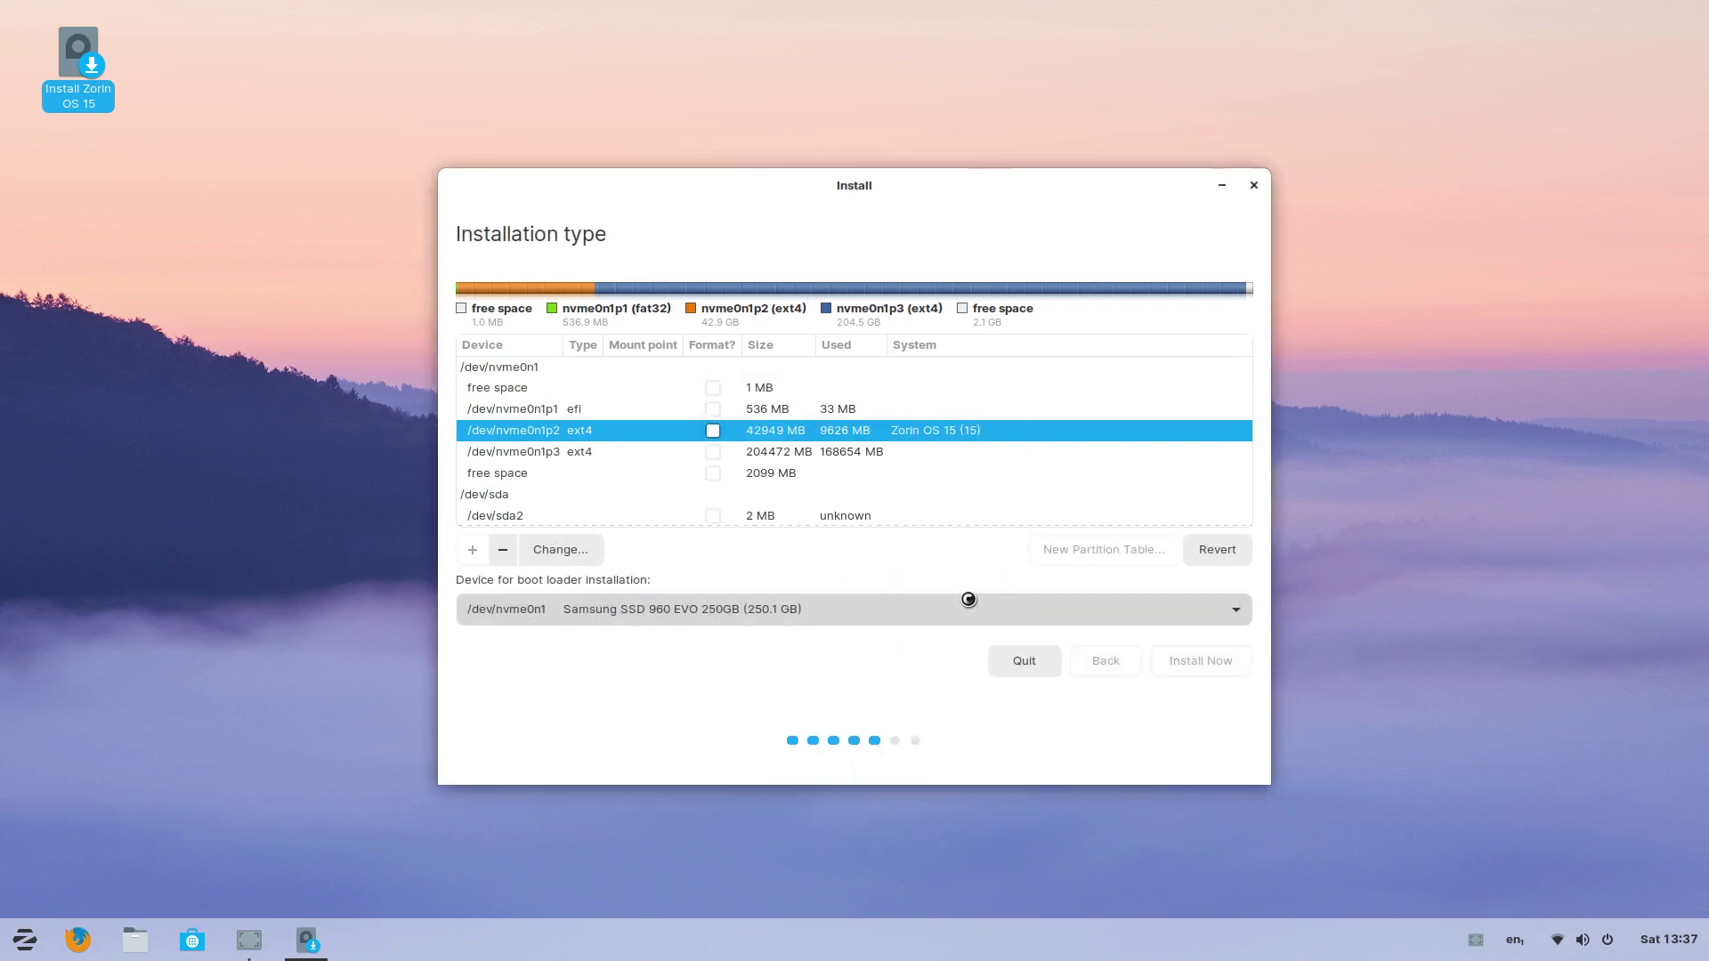
left_click(543, 452)
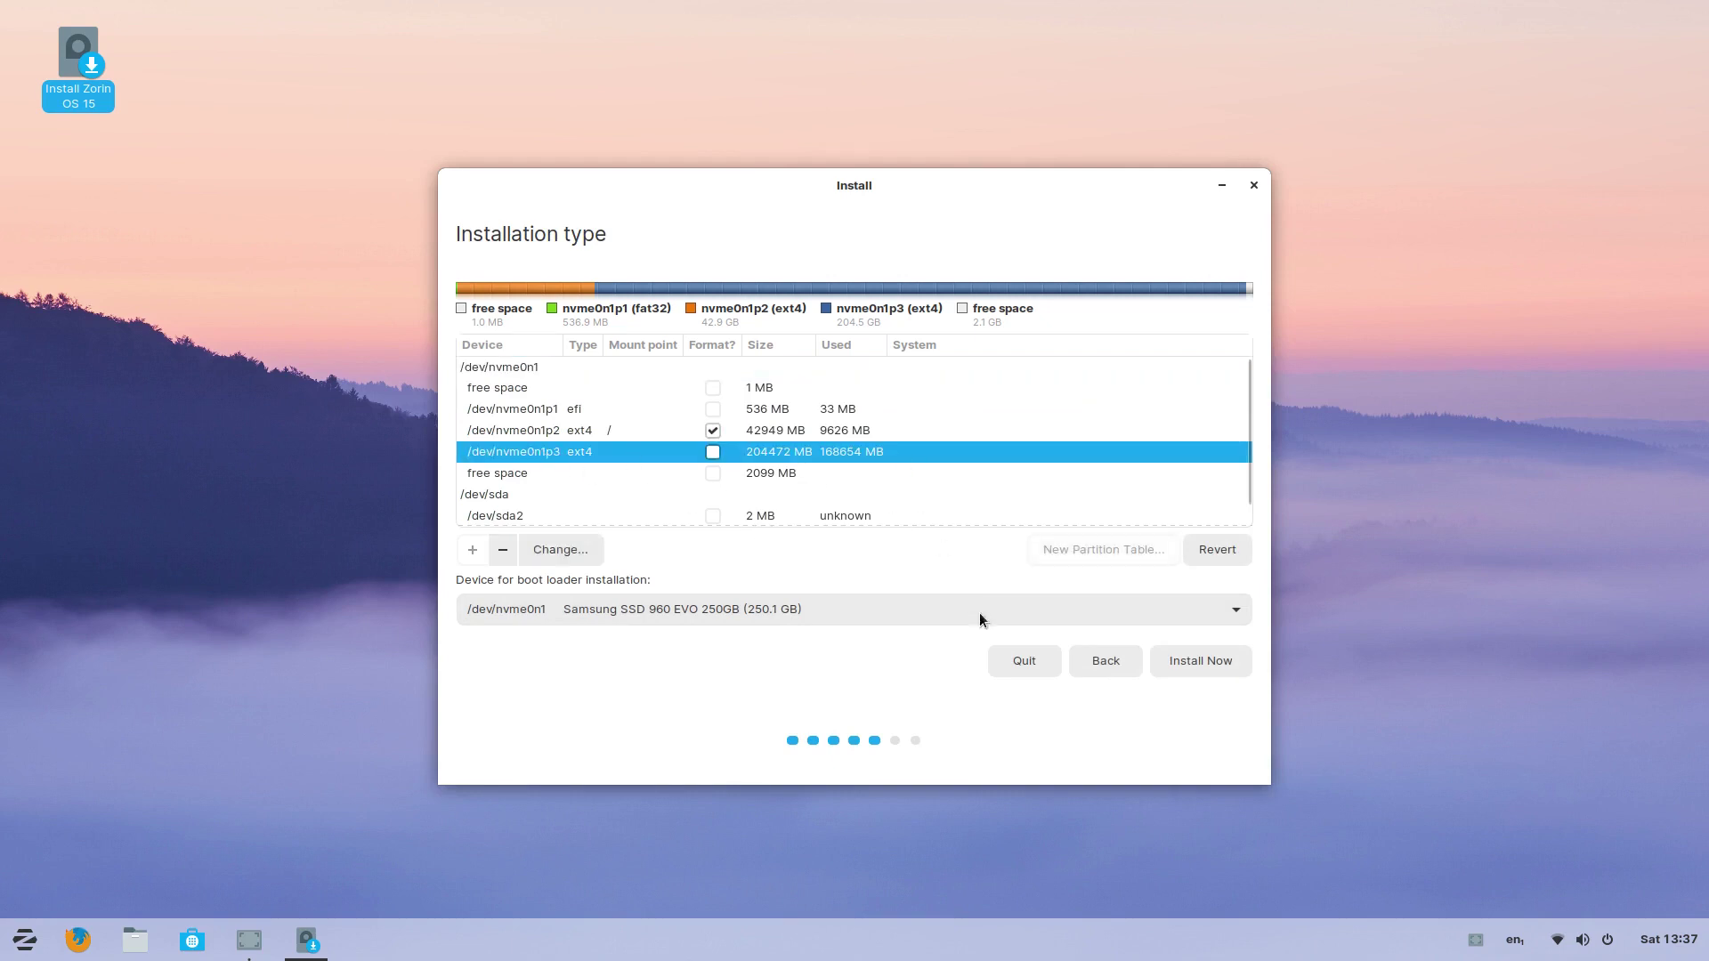
Step: Select /dev/nvme0n1p1 as the device for boot loader installation
left_click(553, 430)
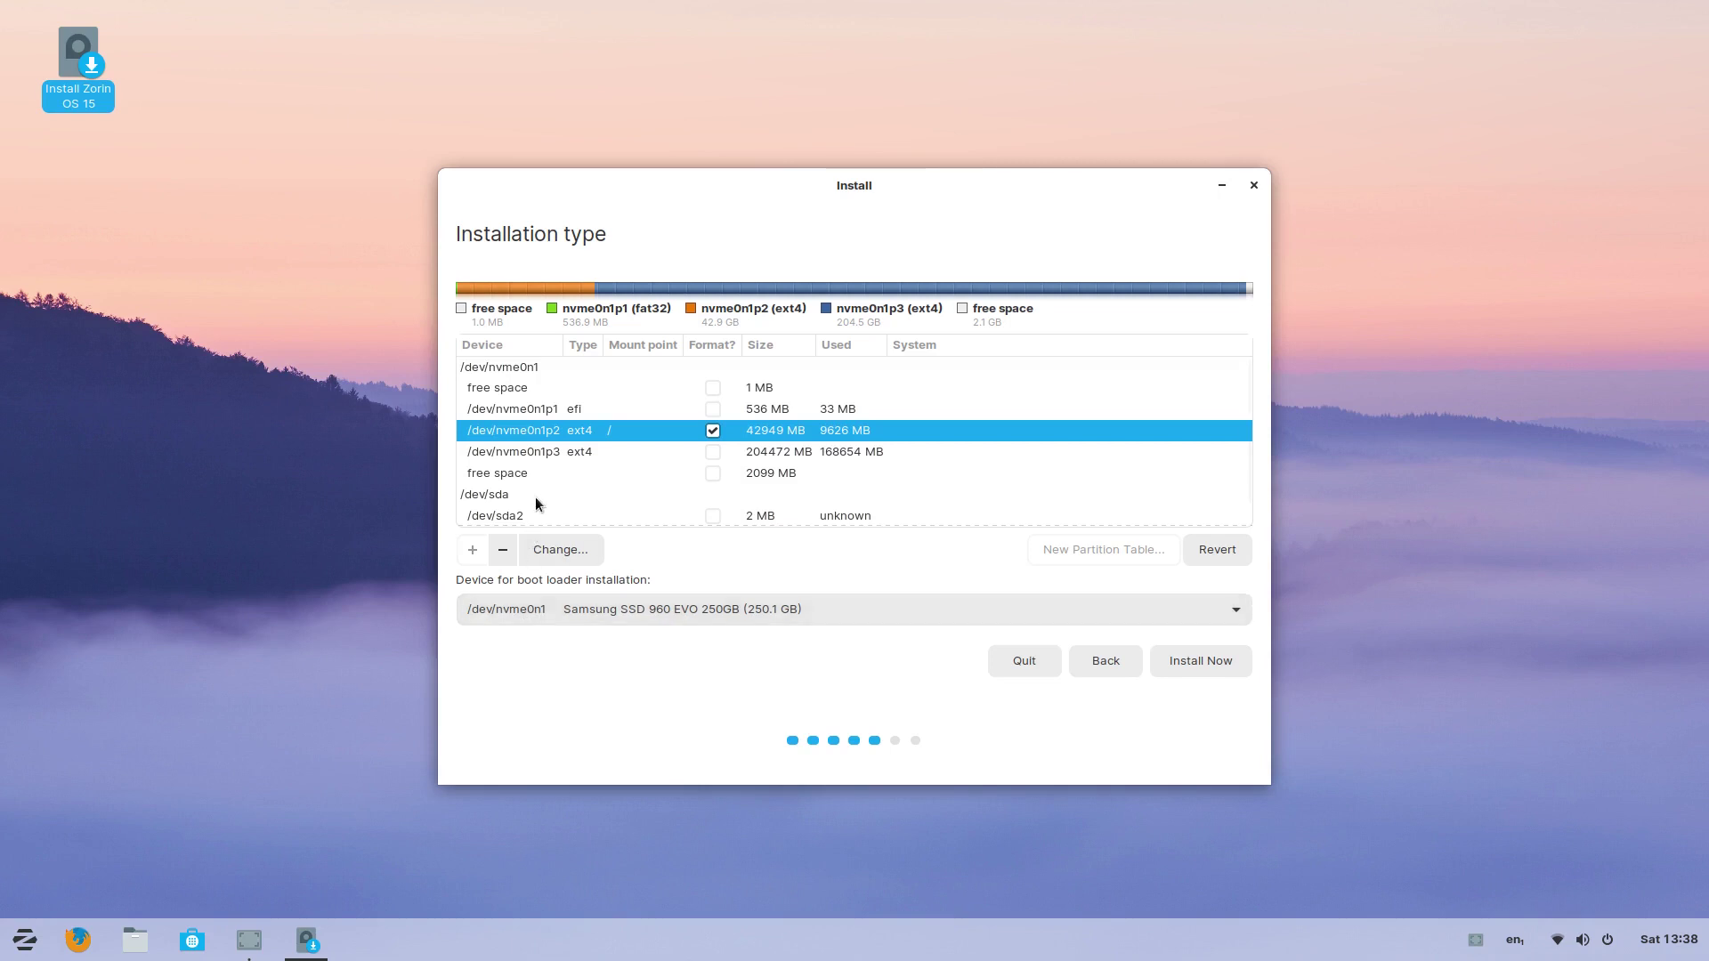
left_click(612, 611)
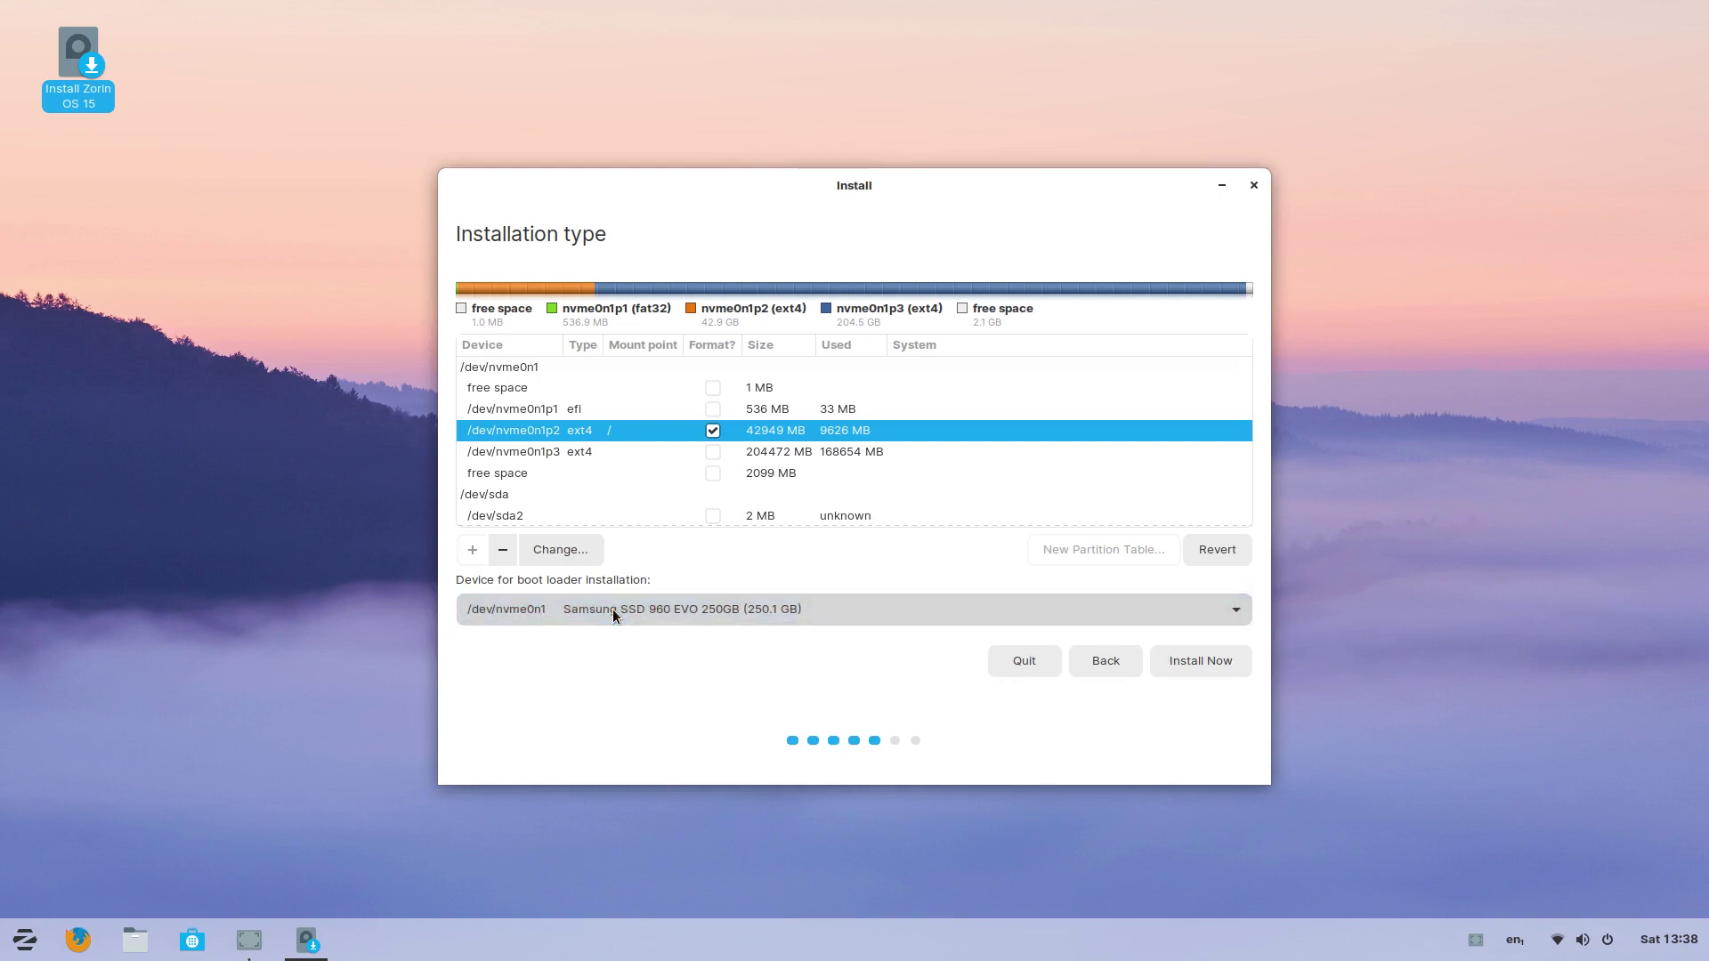
left_click(782, 608)
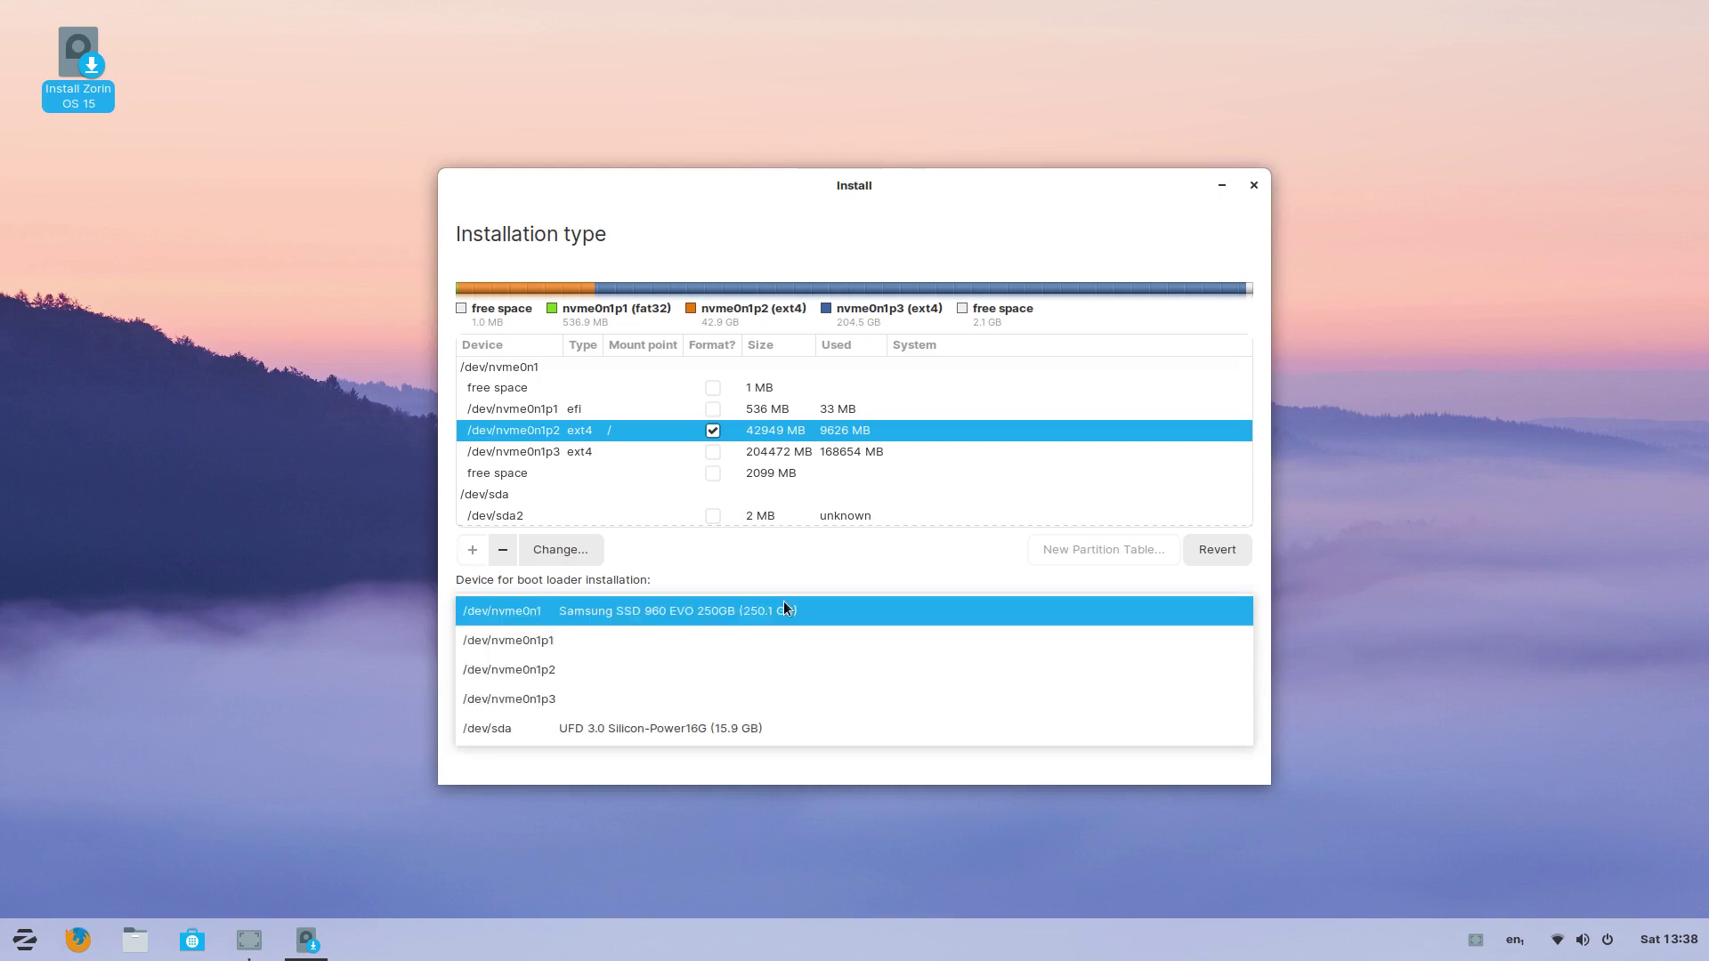
left_click(557, 647)
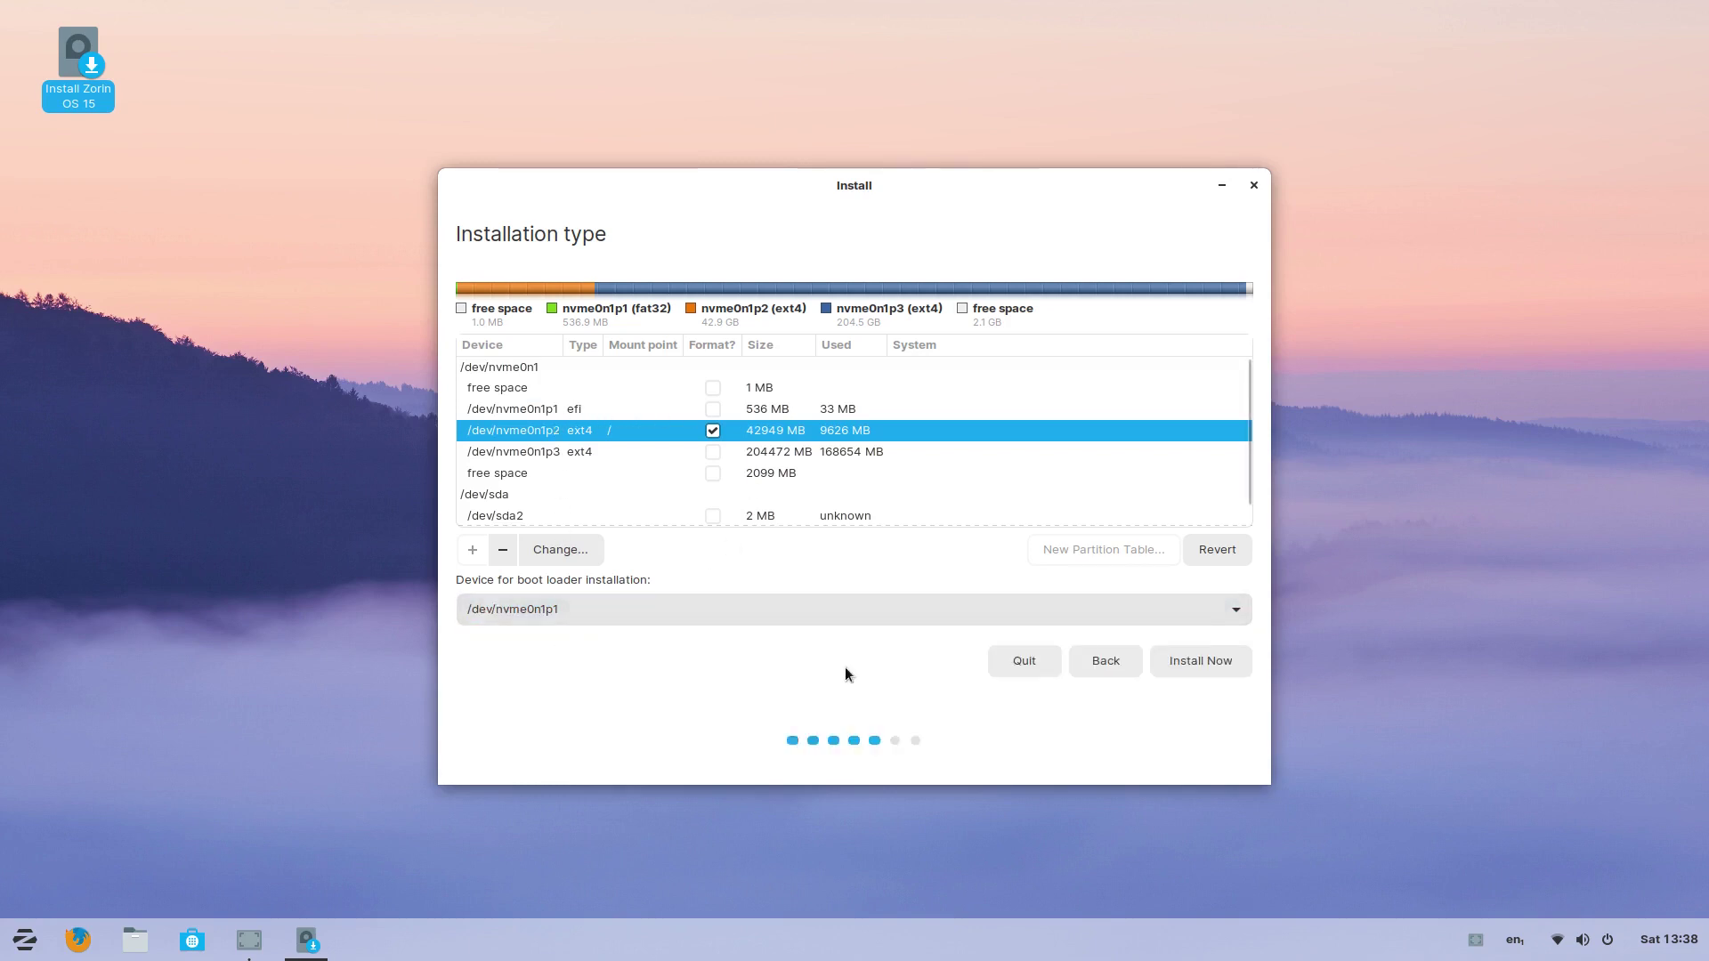
Step: Start the install, confirm writing the partition changes to disk, and accept Perth as the location
left_click(1188, 661)
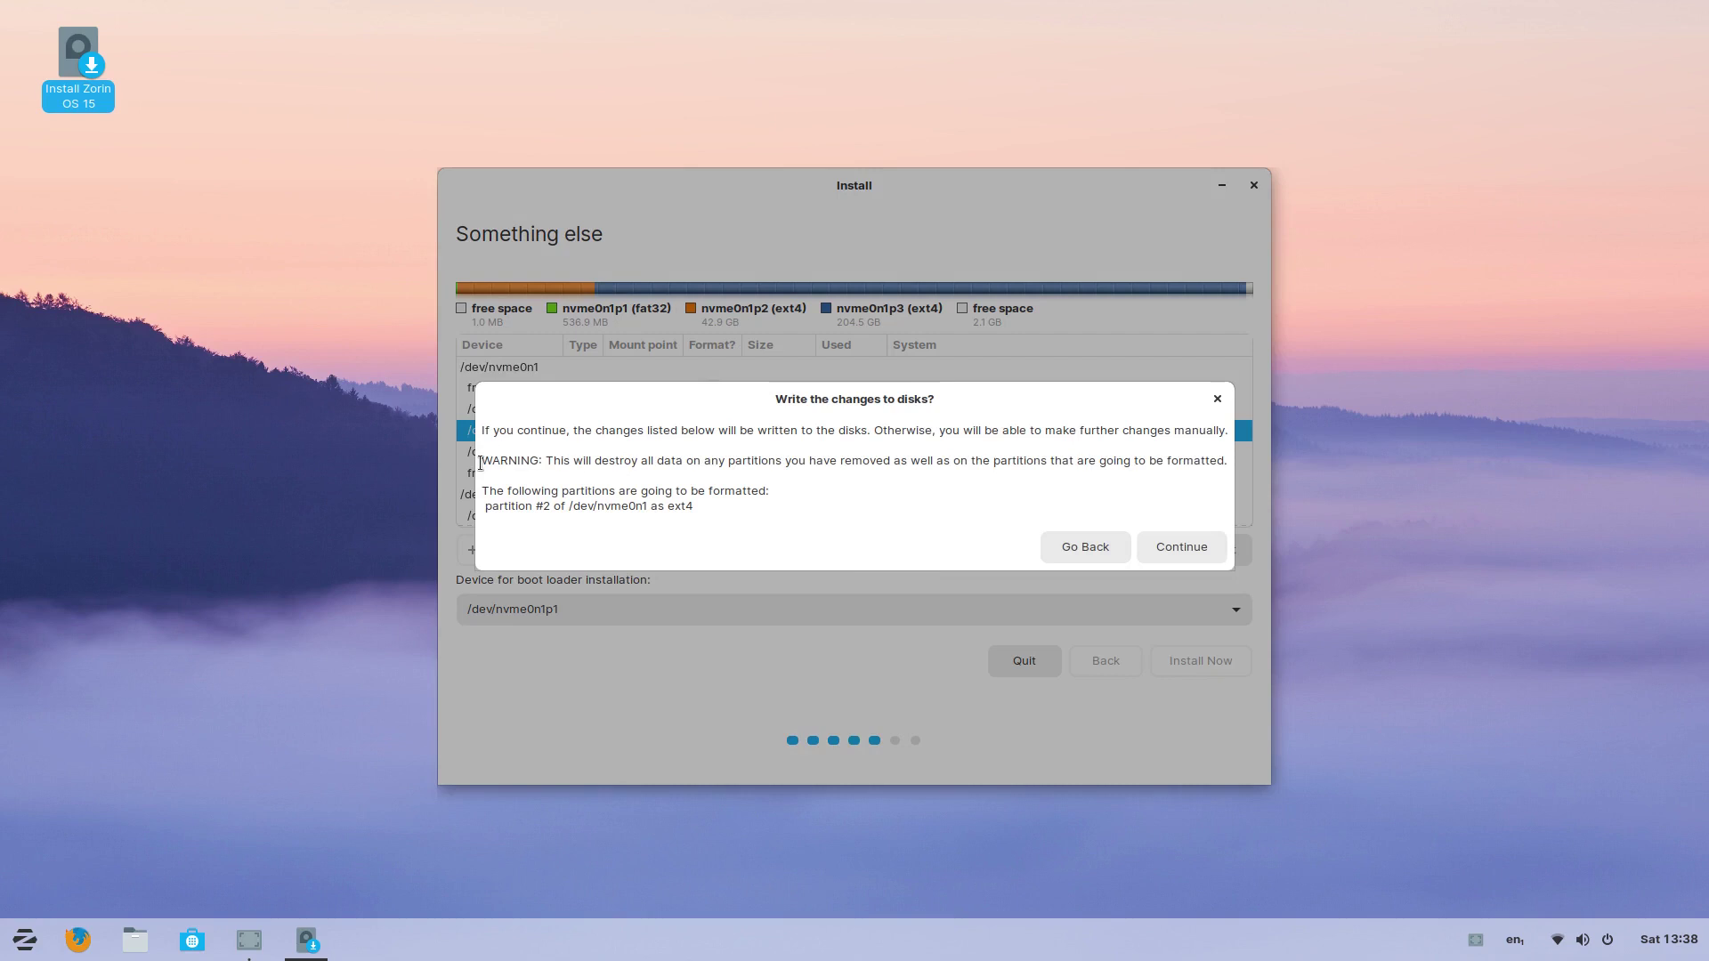
left_click_drag(790, 402, 753, 405)
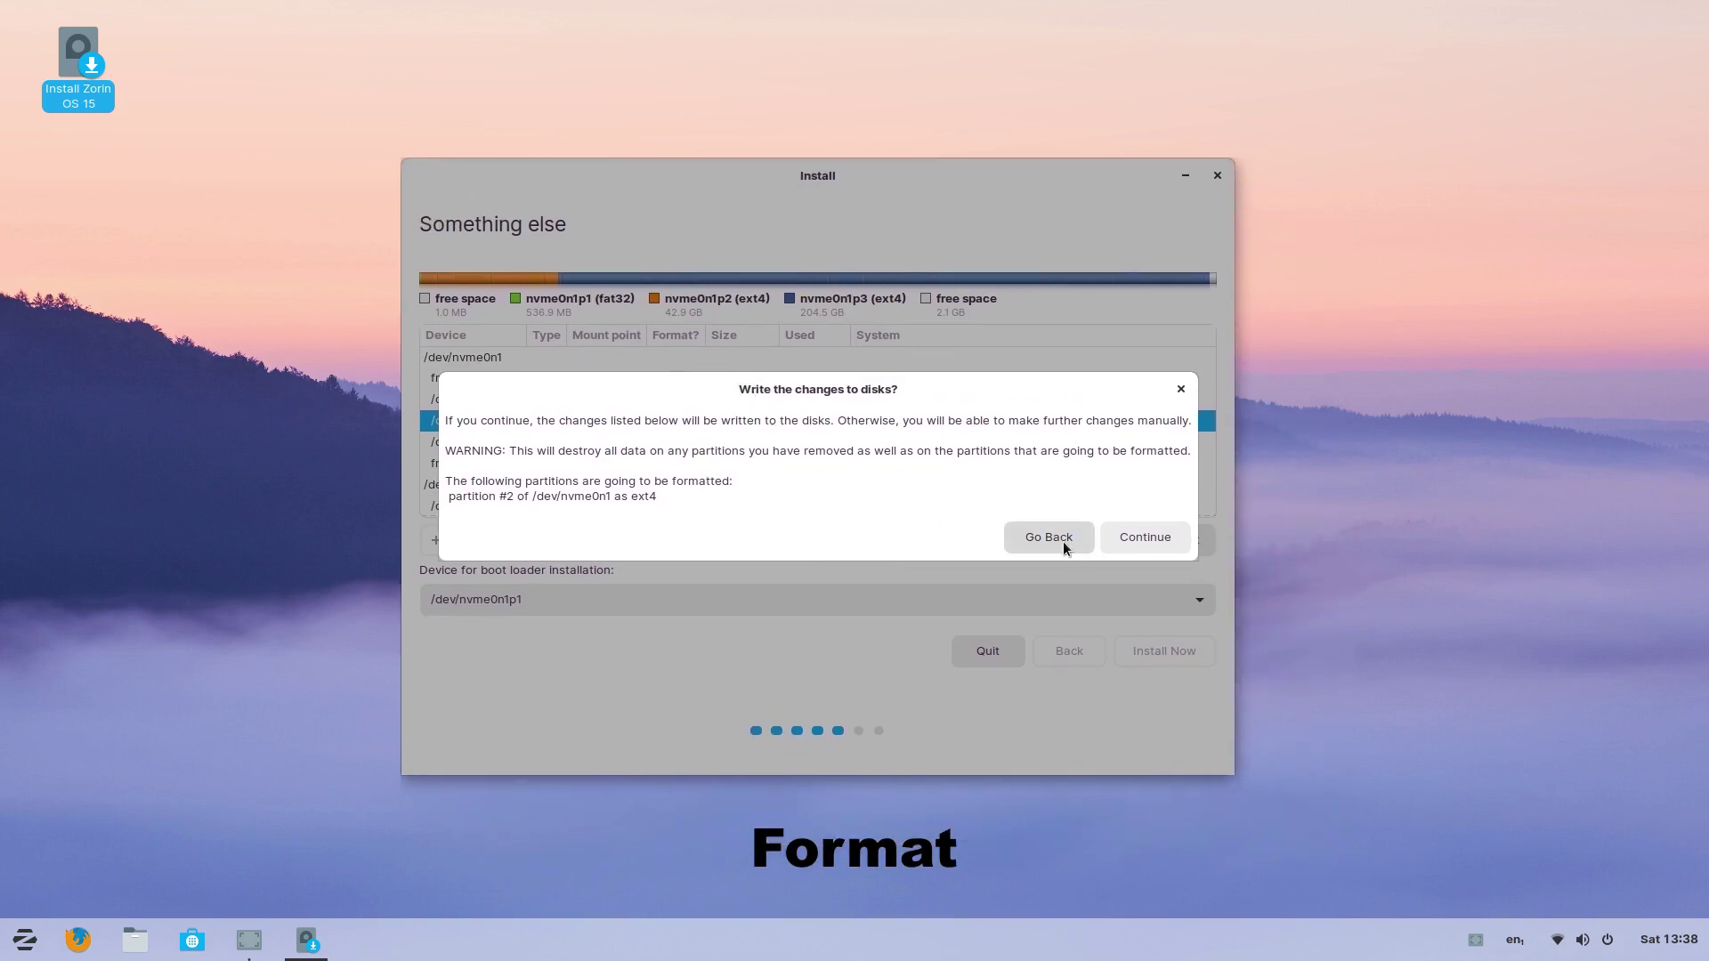
left_click(1146, 537)
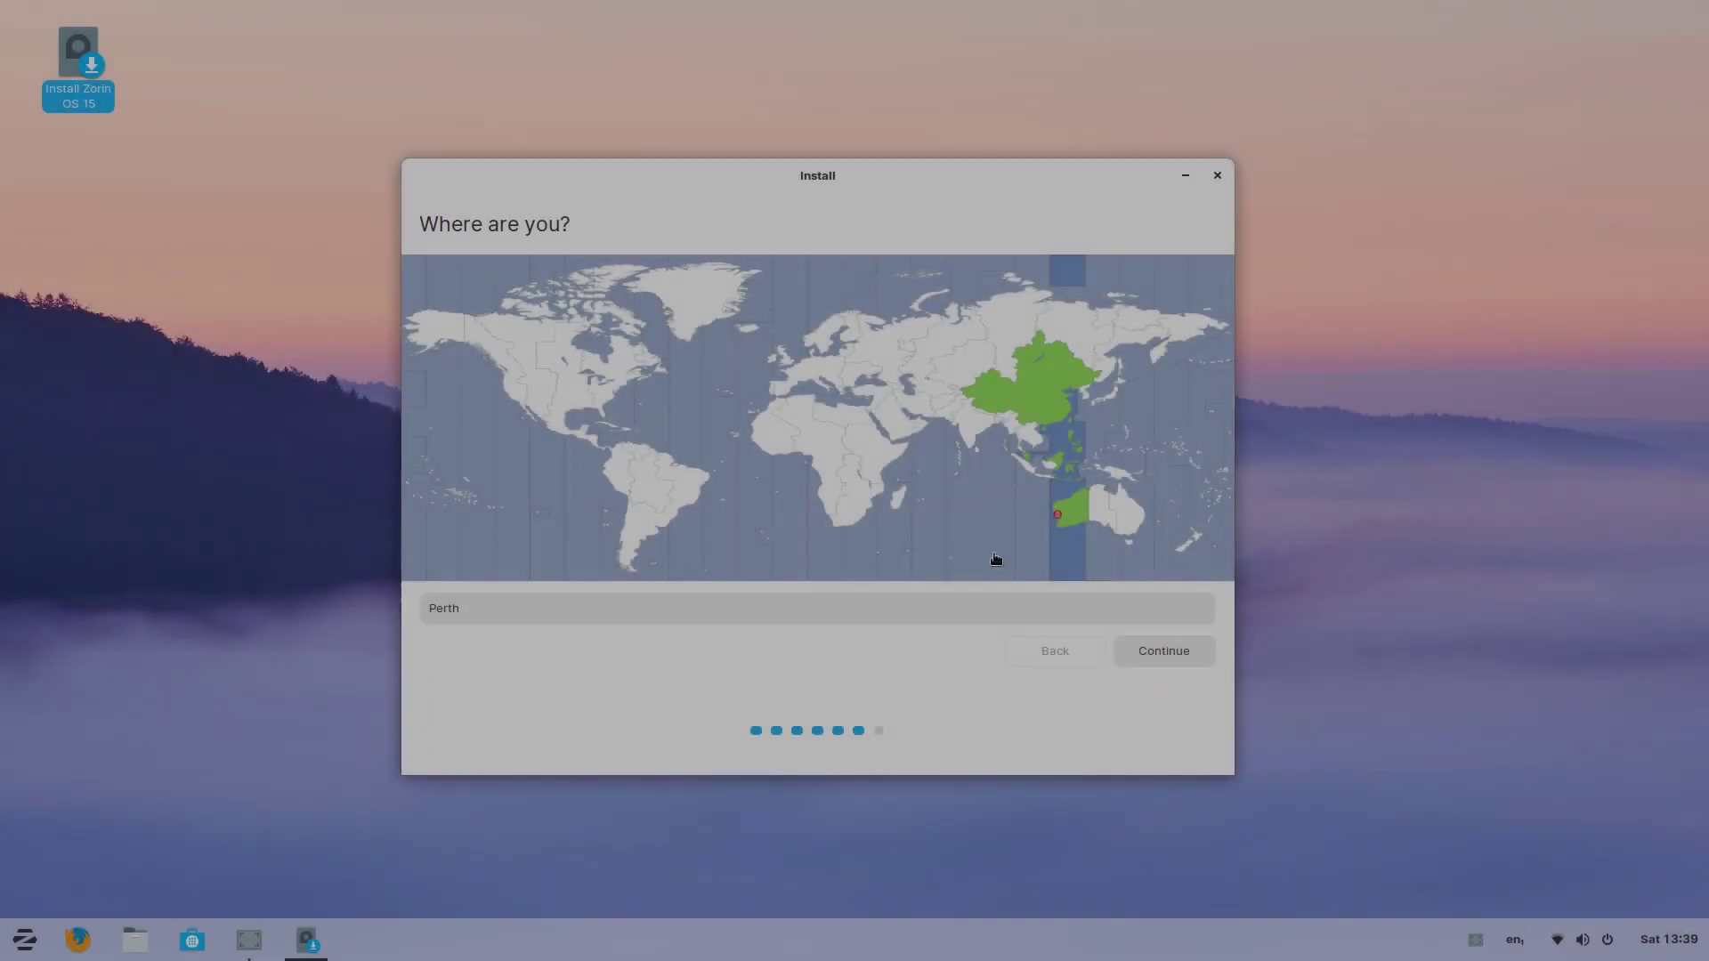
left_click(1159, 650)
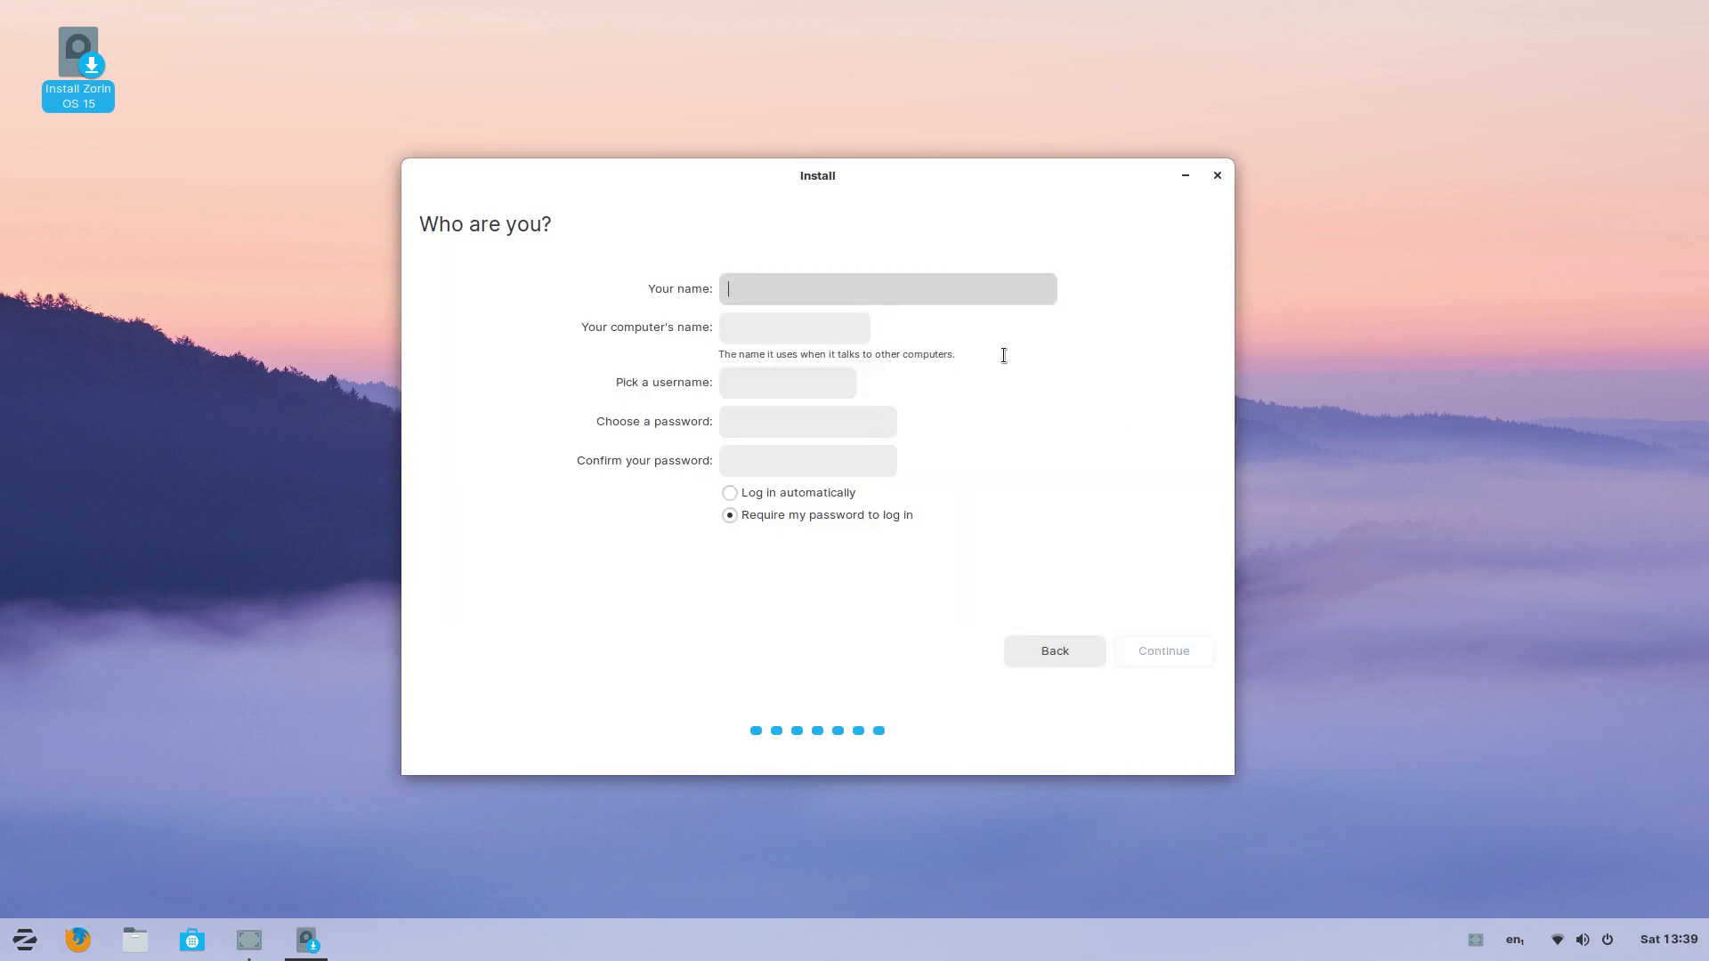
Step: Enter the user's full name and a custom computer name
type("Colin Brash")
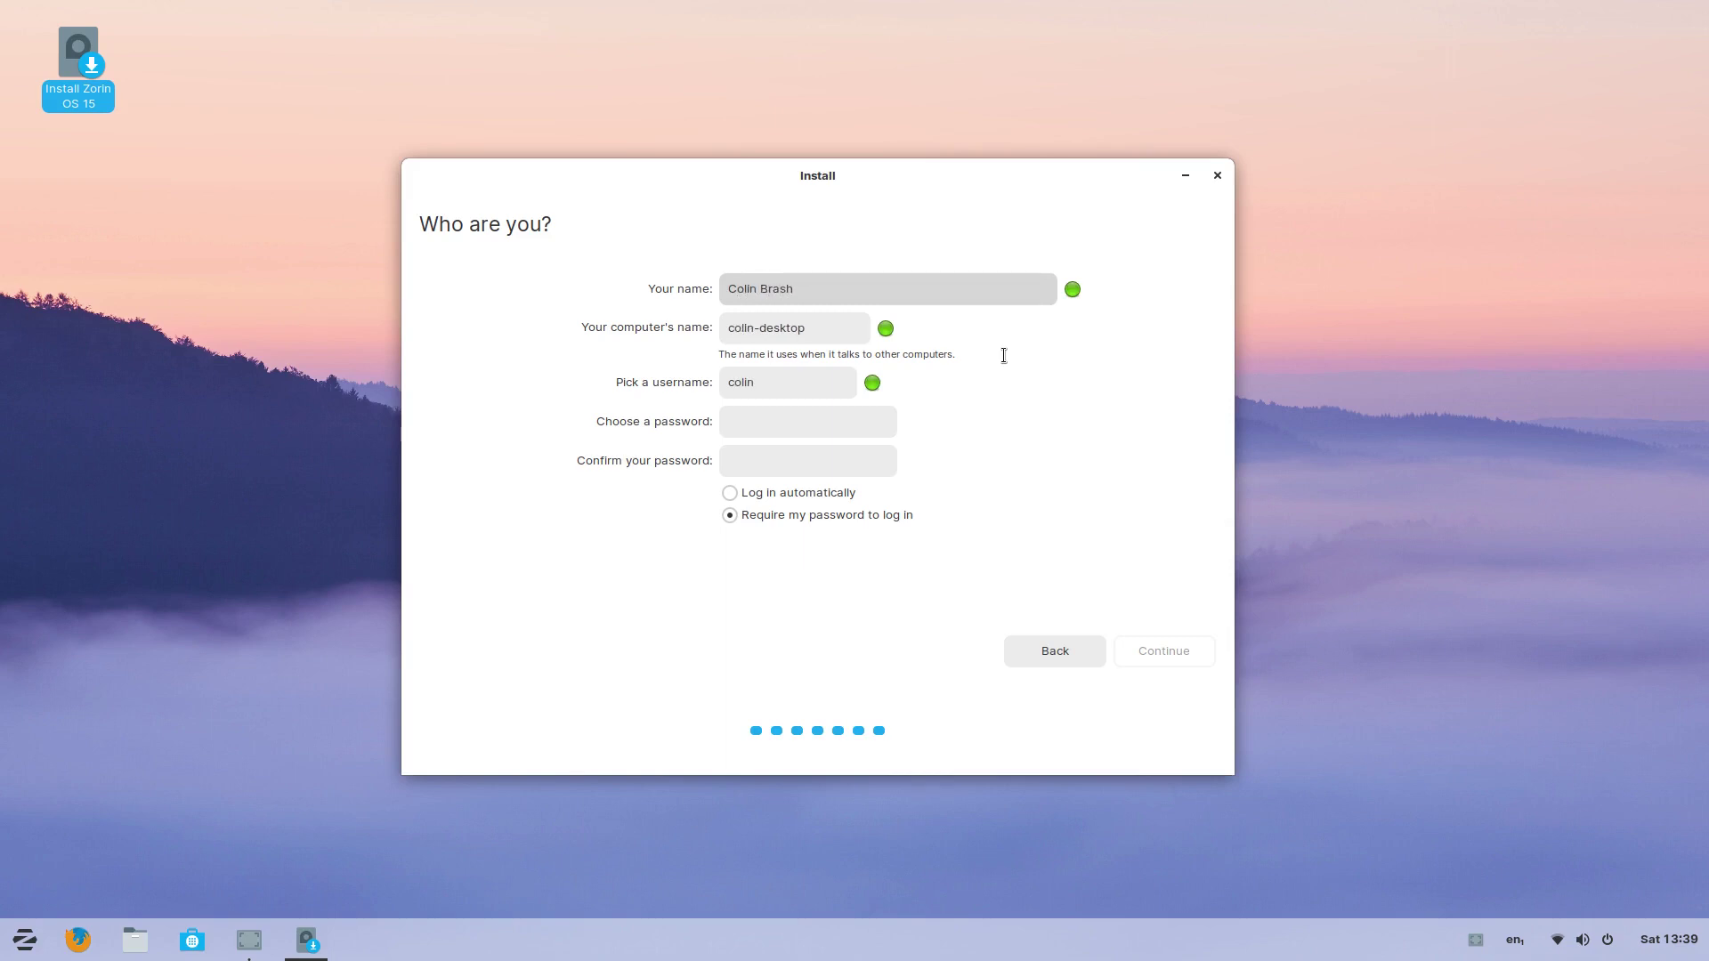
key("Tab")
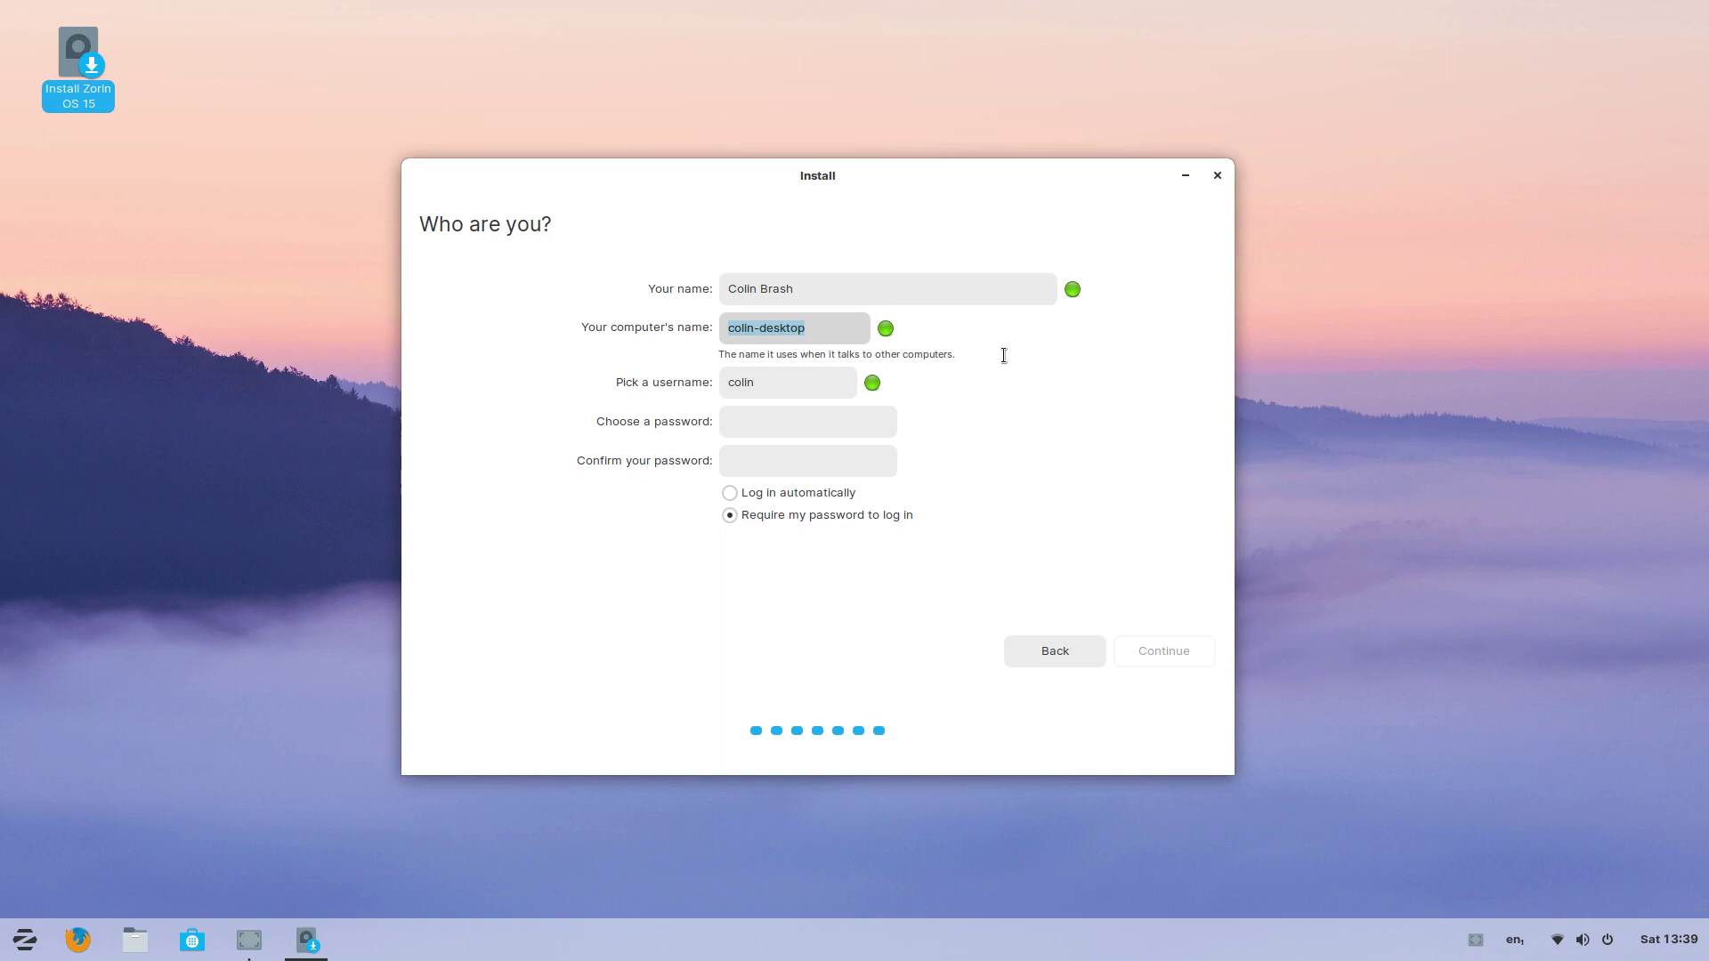
type("colin-")
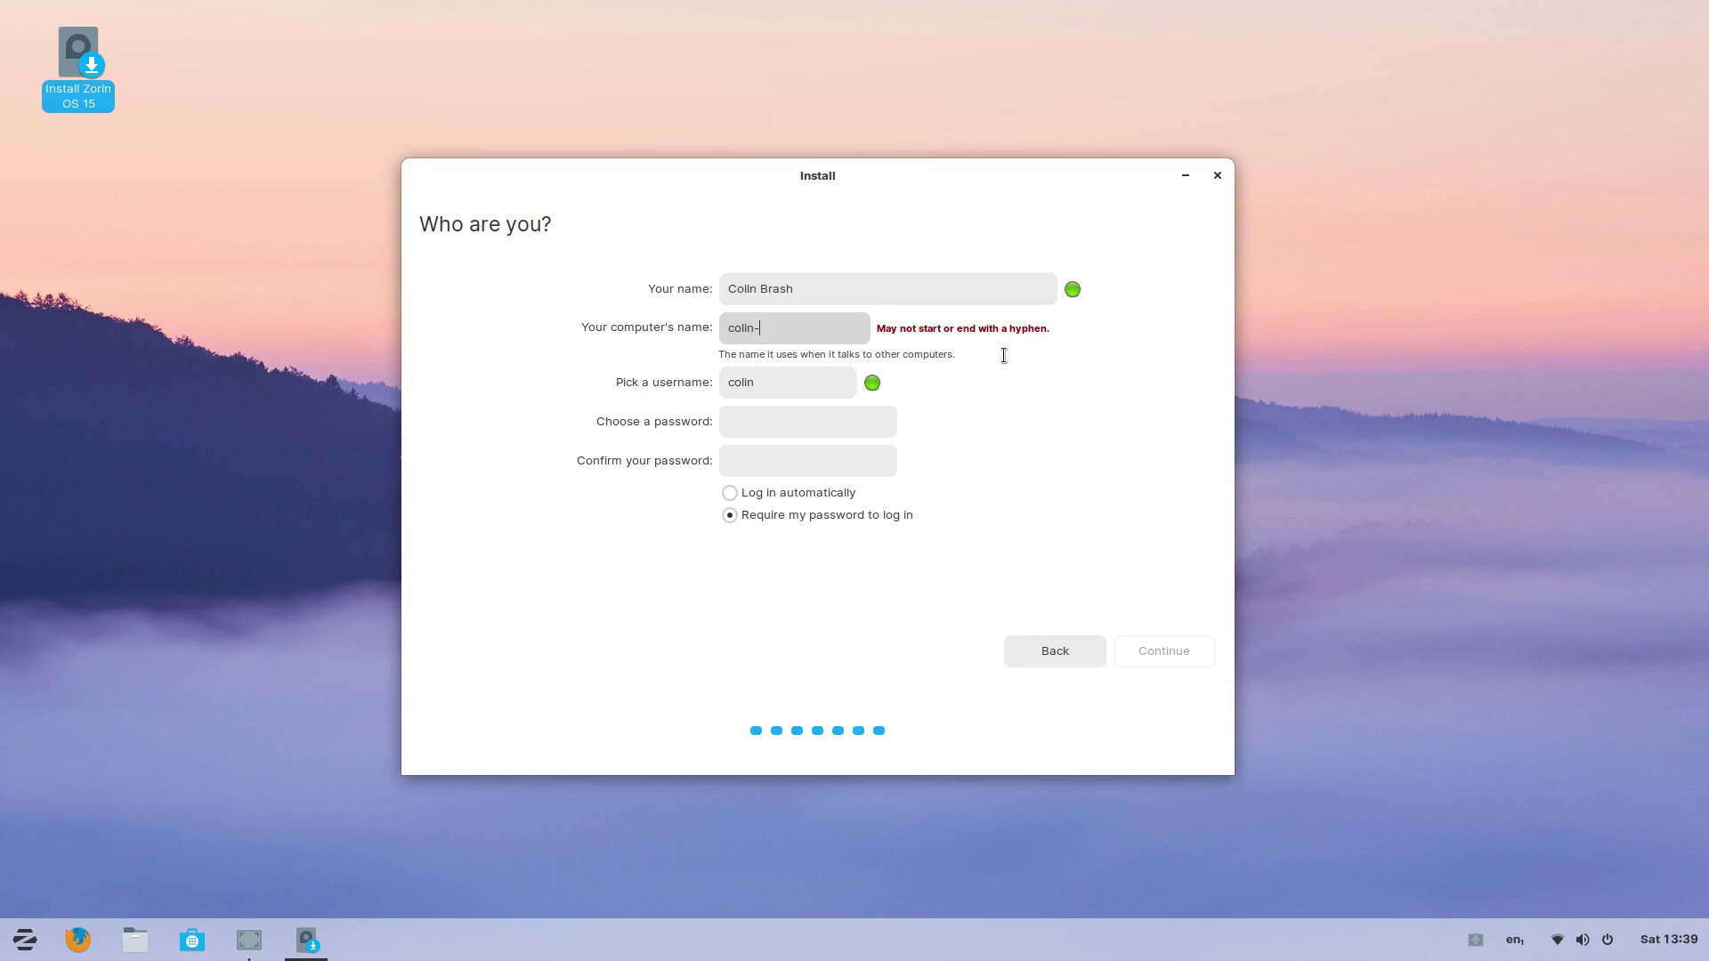
type("zorin")
key("Tab")
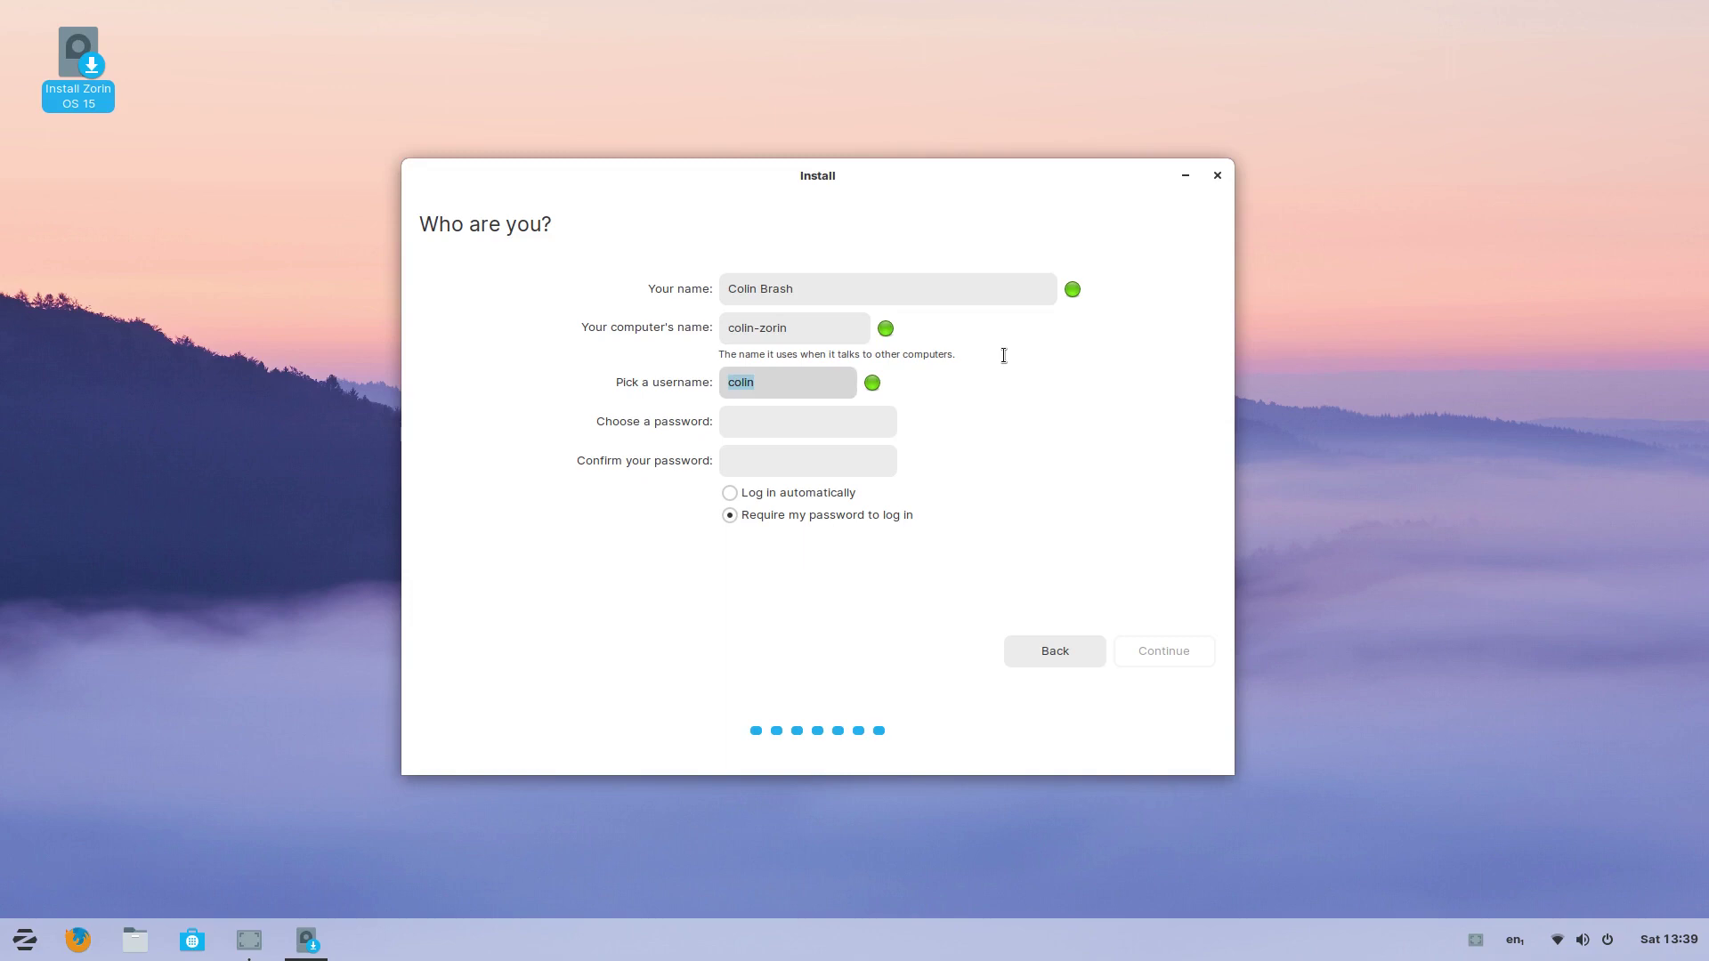
Step: Keep the suggested username, then enter and confirm the account password
key("Tab")
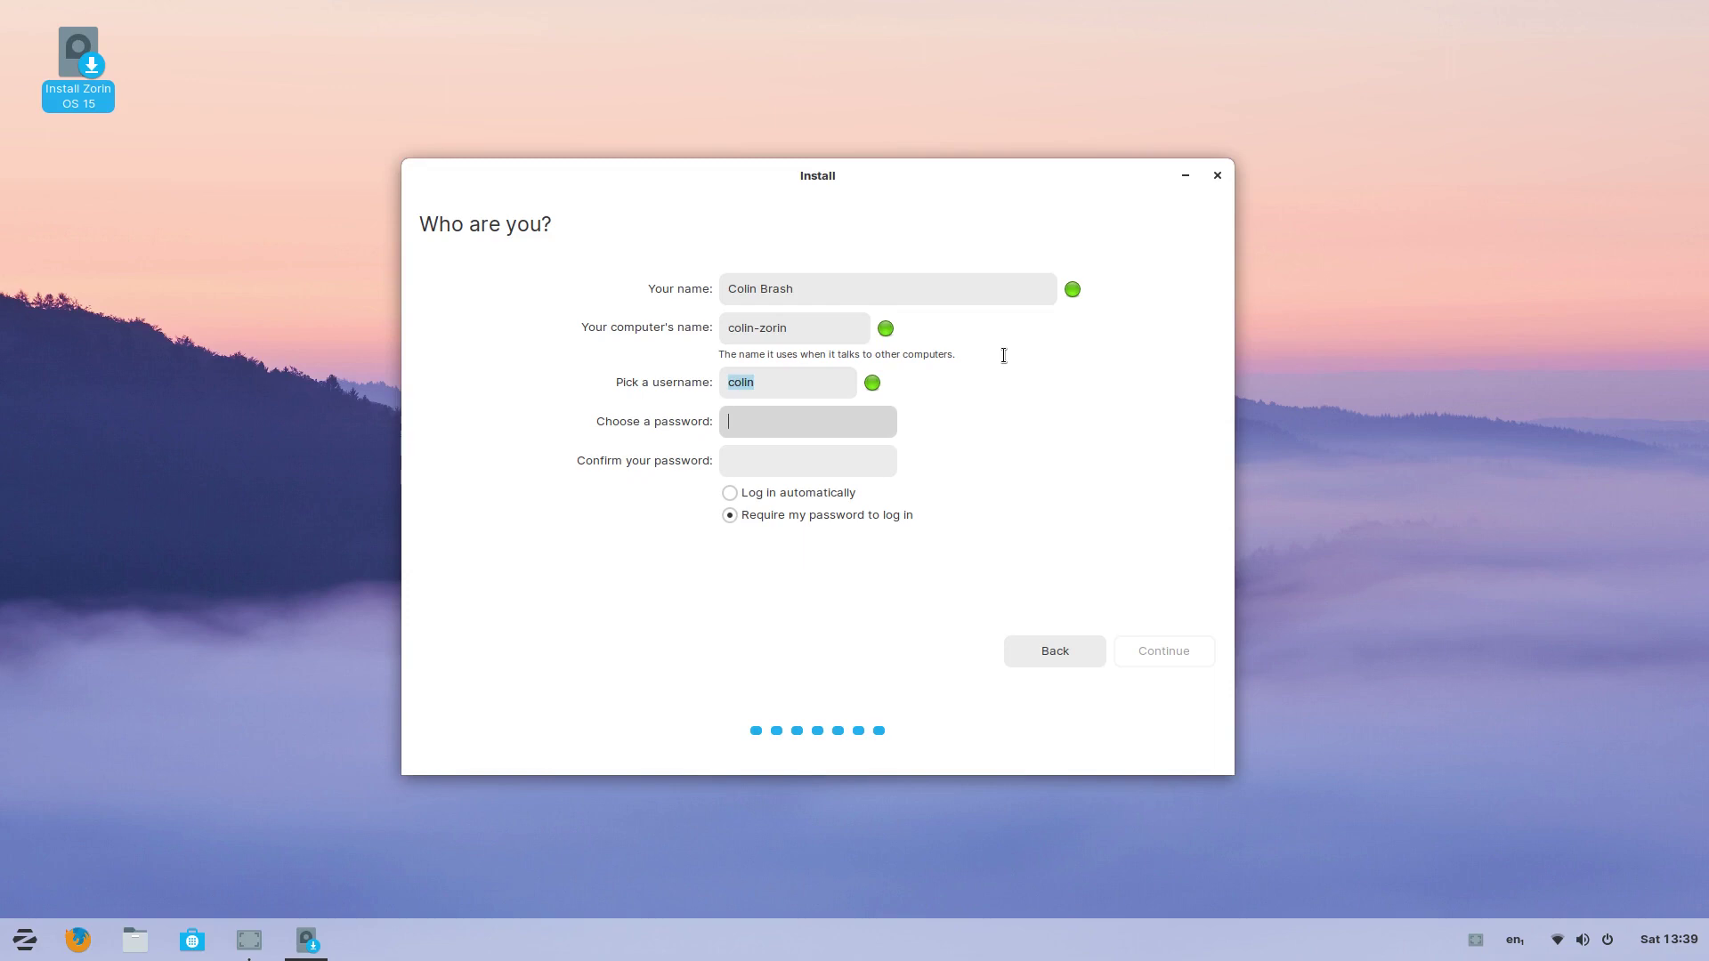
type("********")
key("Tab")
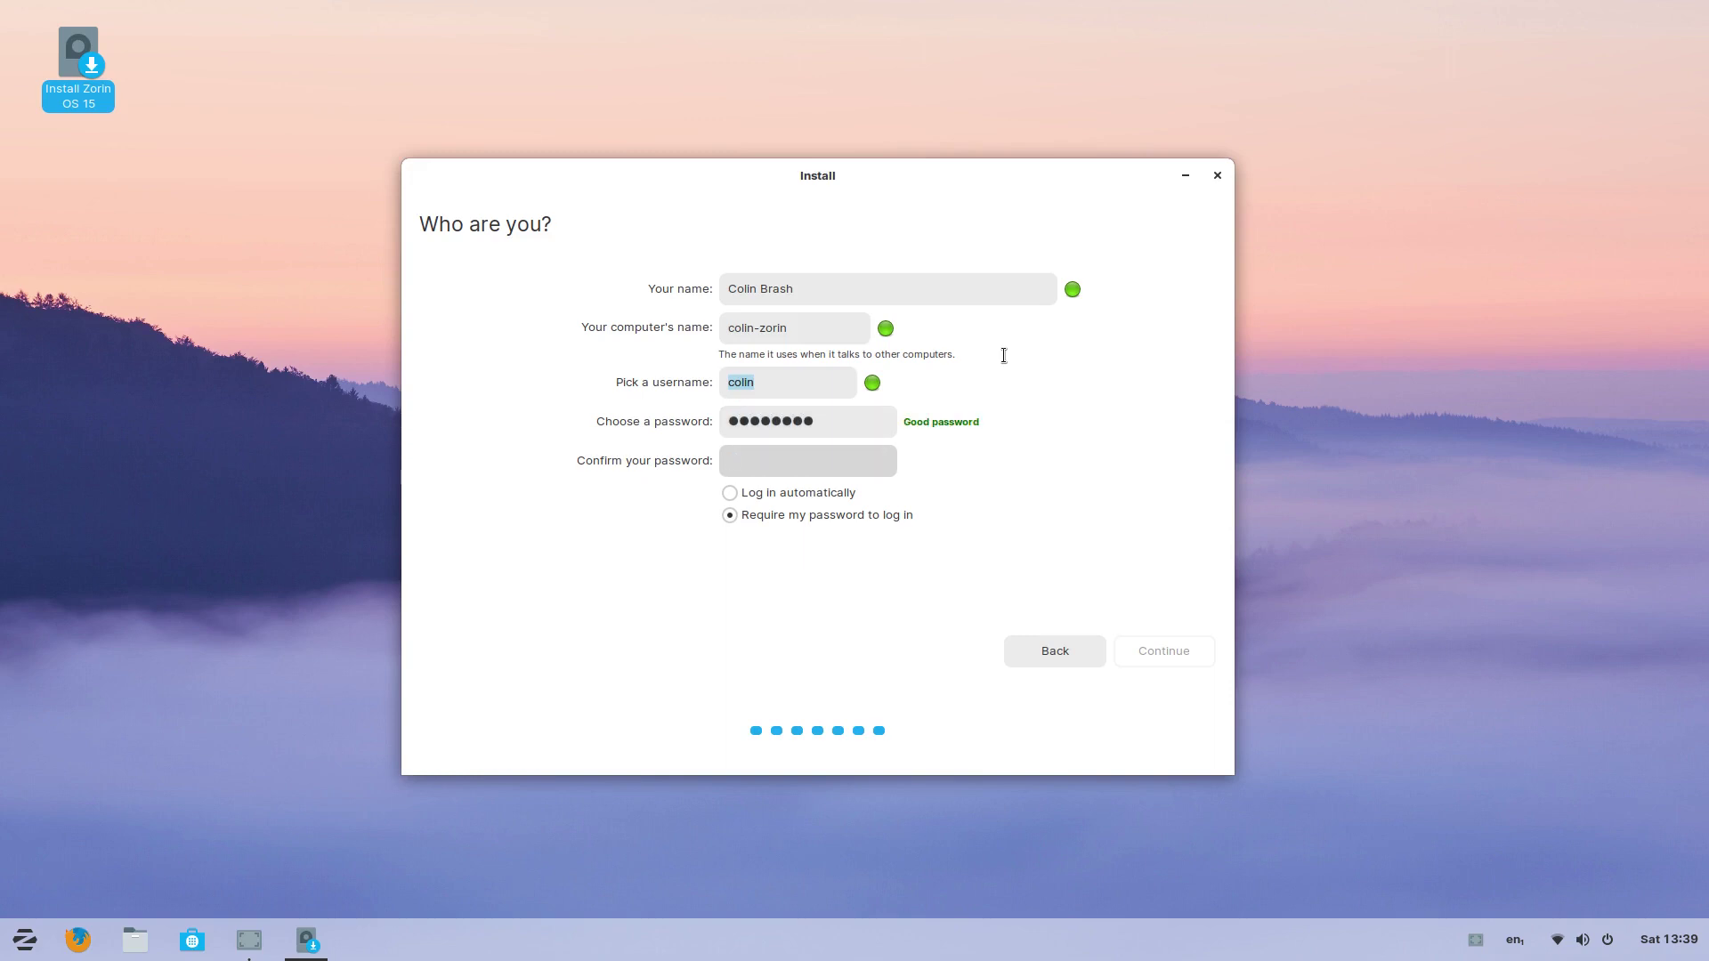
type("********")
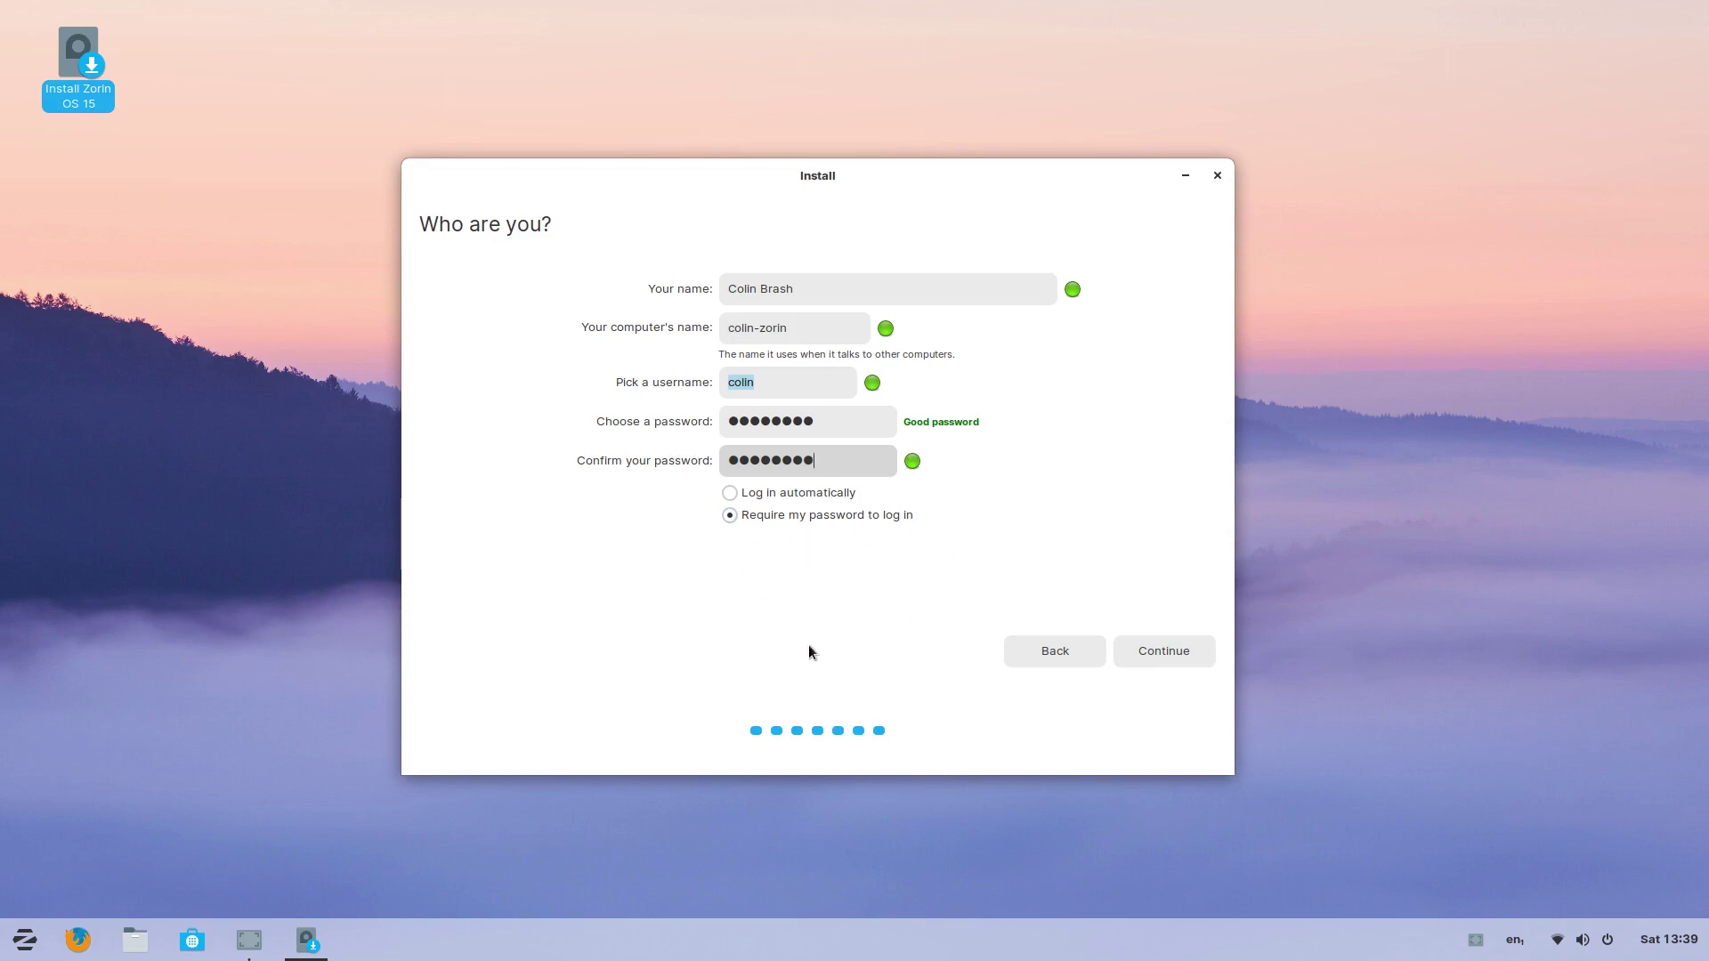
Step: Confirm the account details so the installer begins copying files
left_click(1159, 657)
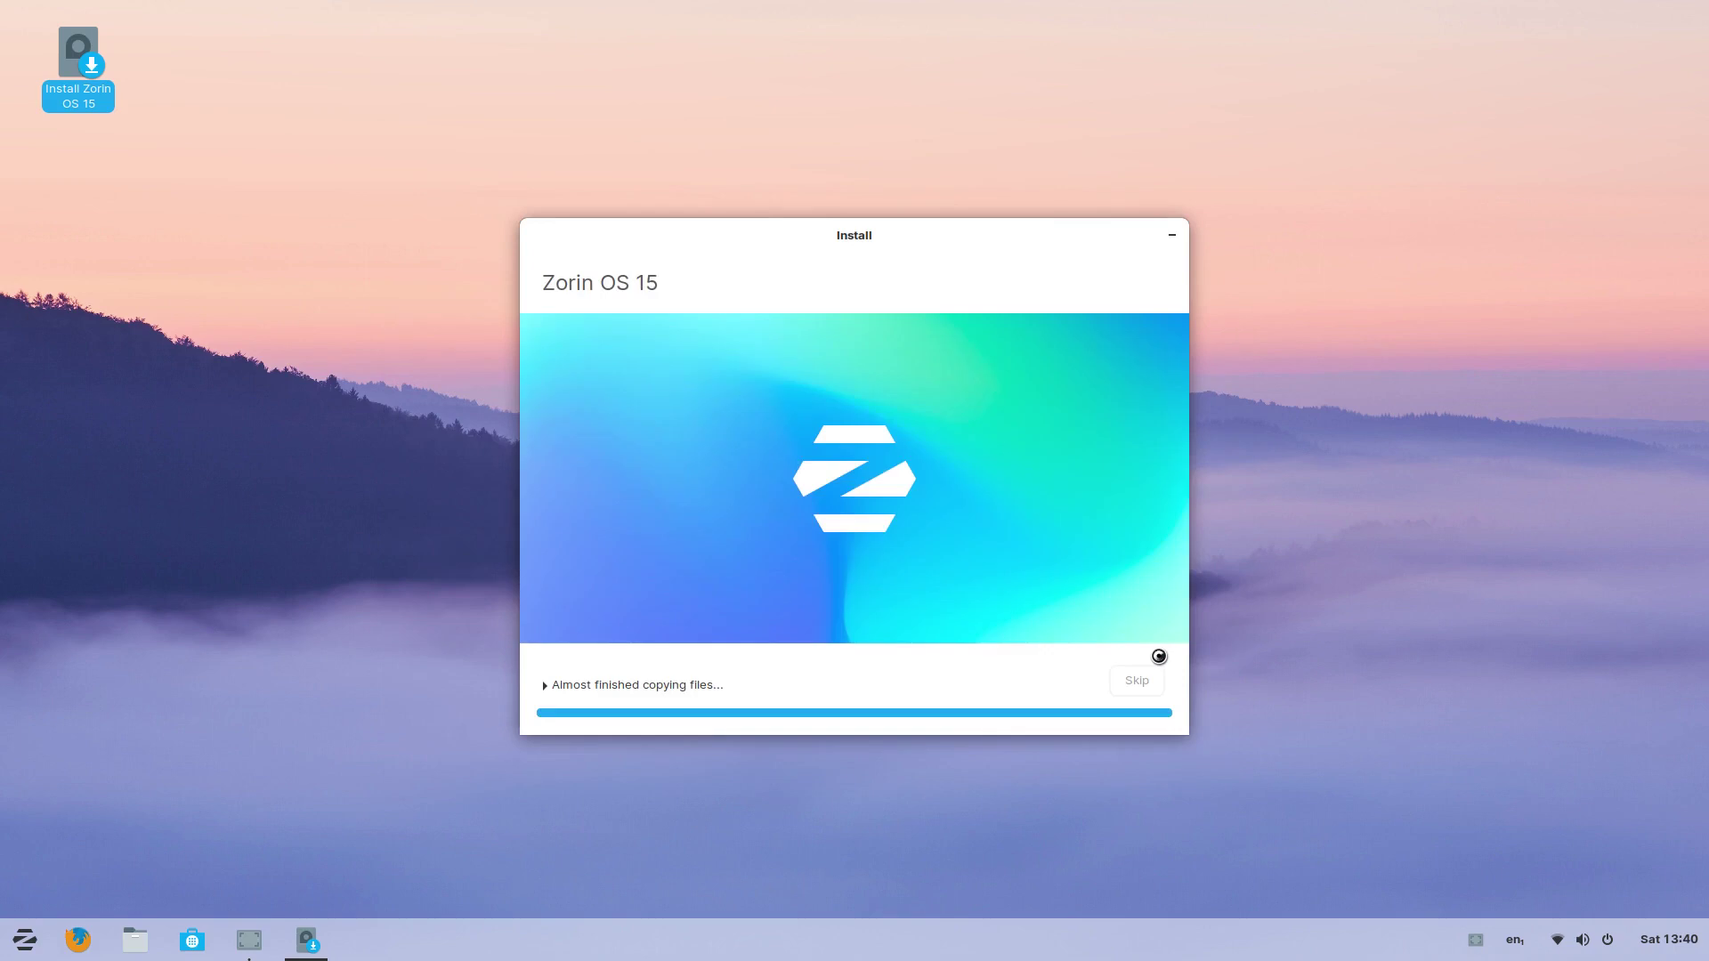